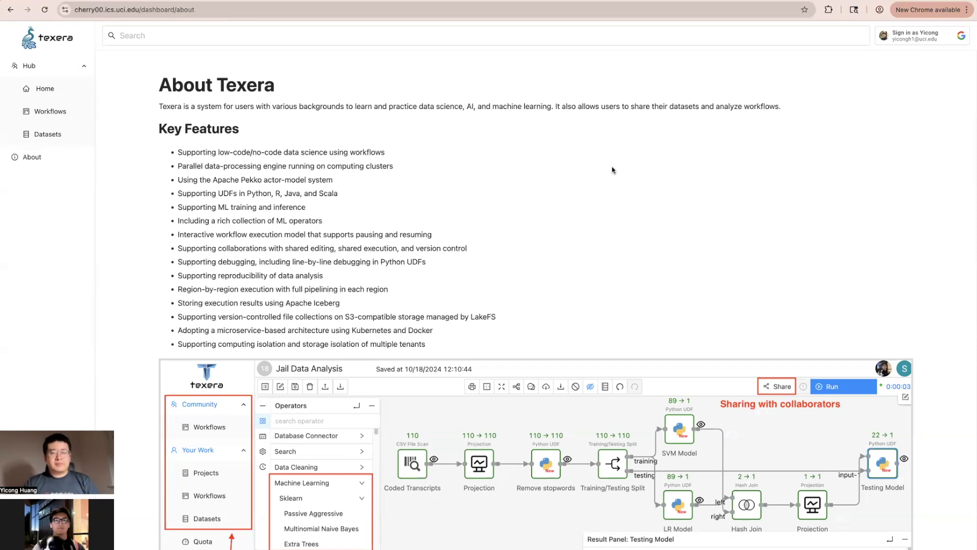
Sign in to Texera with Google using the university account.
{"action": "left_click", "coordinate": [910, 41]}
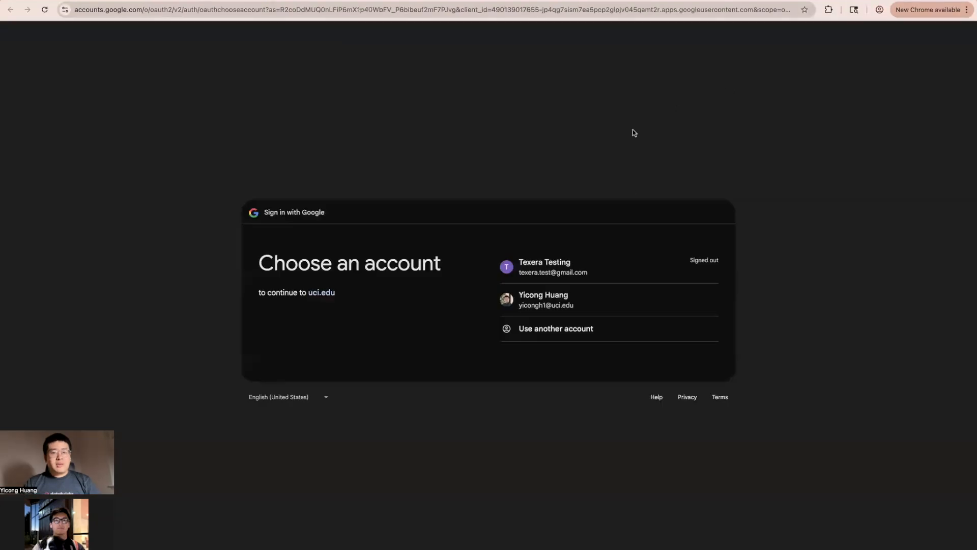
{"action": "left_click", "coordinate": [612, 303]}
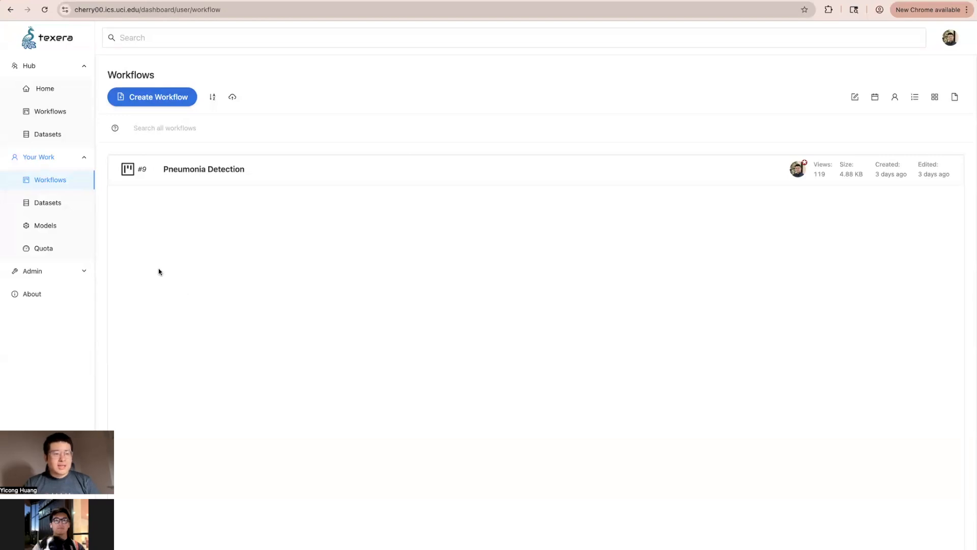
Browse the person644, person642 and person641.jpeg X-rays in chest-images, then go to the Models list.
{"action": "left_click", "coordinate": [67, 203]}
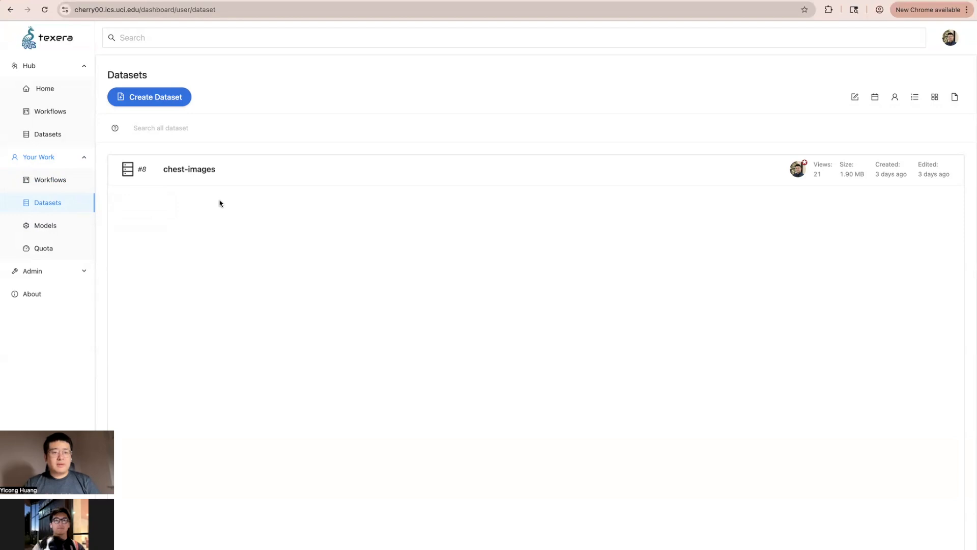
{"action": "left_click", "coordinate": [292, 168]}
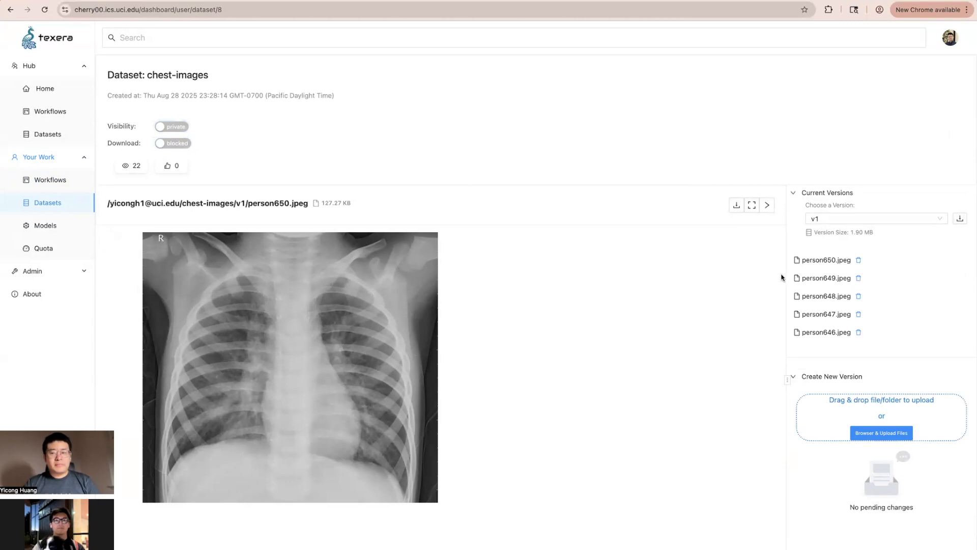
{"action": "scroll", "coordinate": [799, 275], "scroll_direction": "down", "scroll_amount": 1}
{"action": "scroll", "coordinate": [814, 270], "scroll_direction": "down", "scroll_amount": 2}
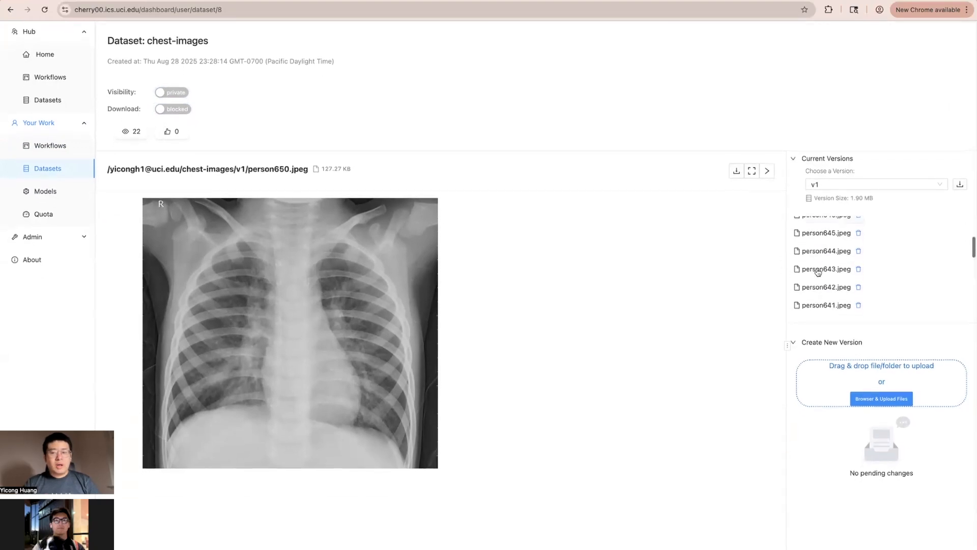
{"action": "left_click", "coordinate": [818, 251]}
{"action": "scroll", "coordinate": [817, 274], "scroll_direction": "down", "scroll_amount": 1}
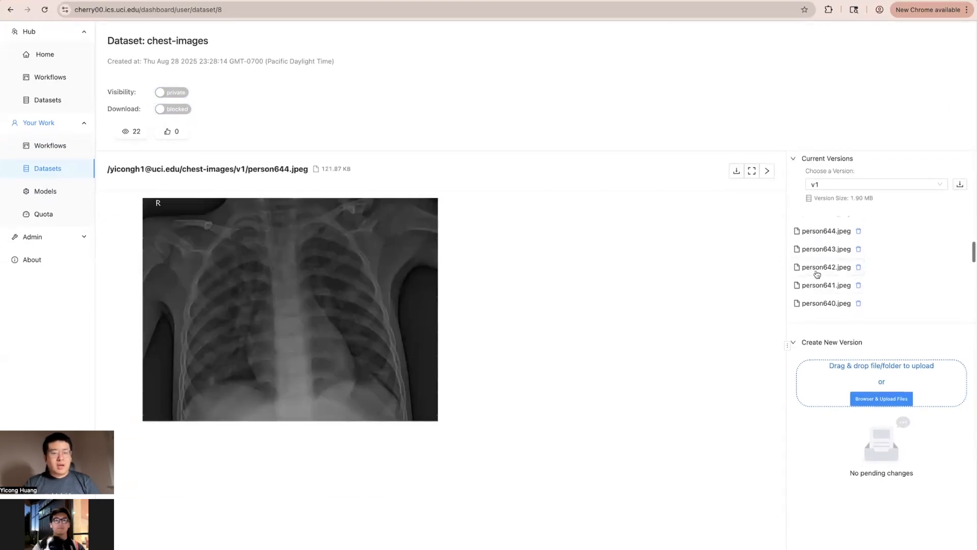
{"action": "left_click", "coordinate": [817, 272]}
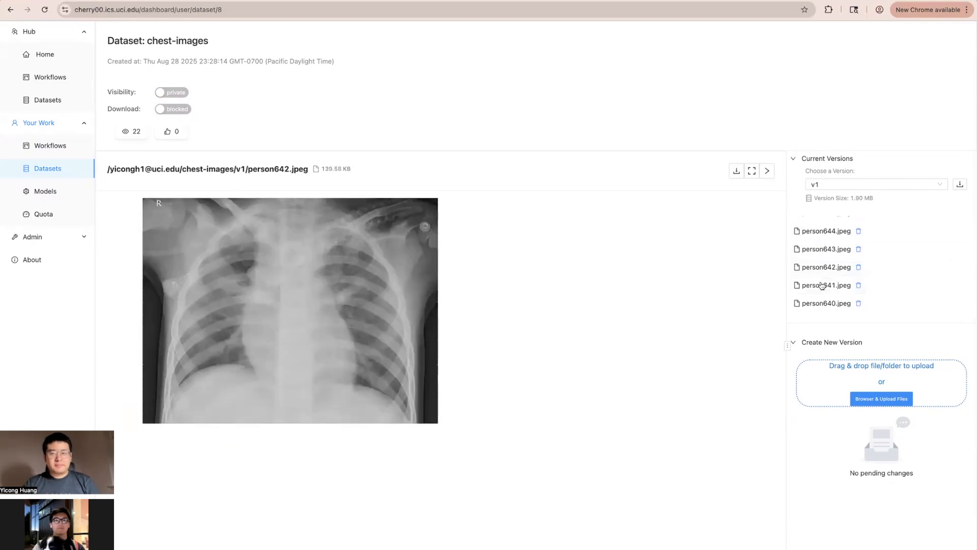
{"action": "left_click", "coordinate": [819, 285]}
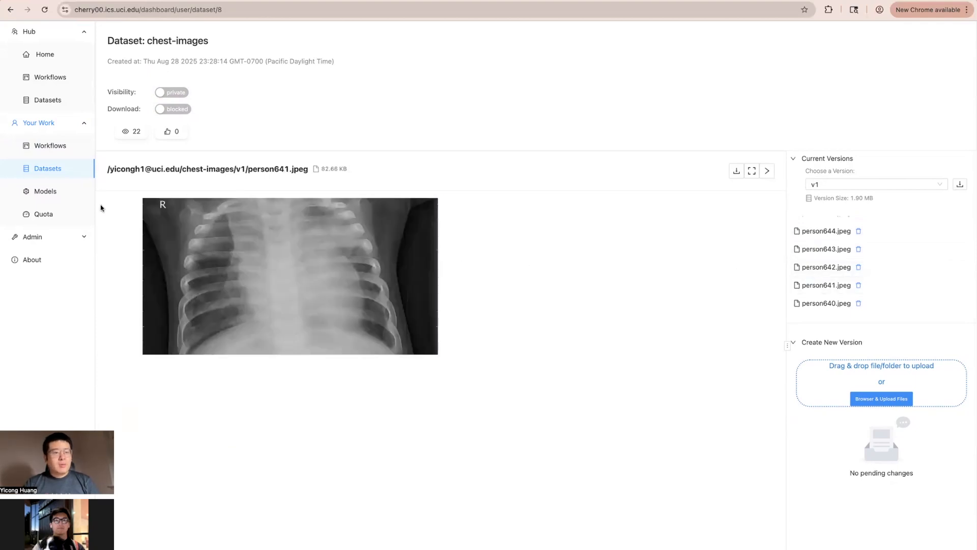
{"action": "left_click", "coordinate": [55, 195]}
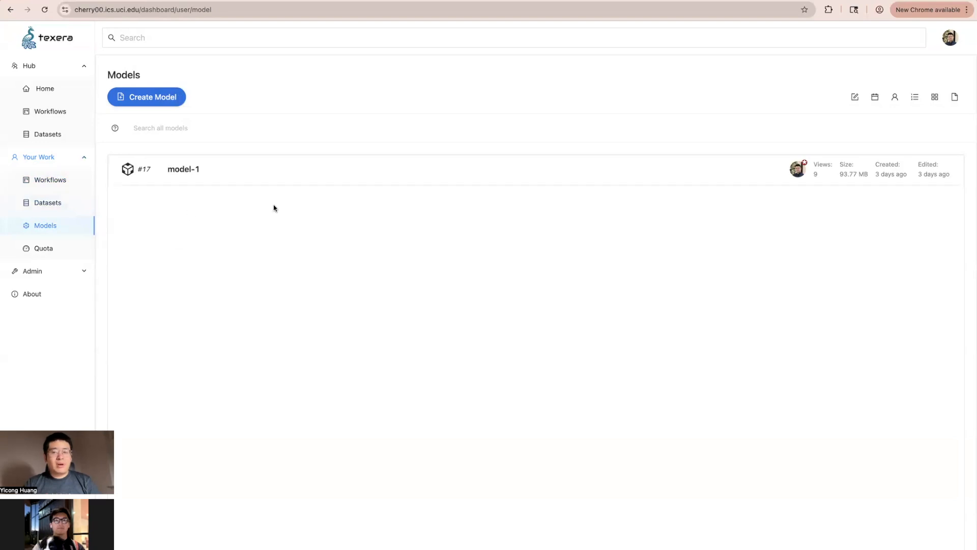
Inspect model-1's ResNet50.h5 storage path, then go back to the Workflows list.
{"action": "left_click", "coordinate": [273, 167]}
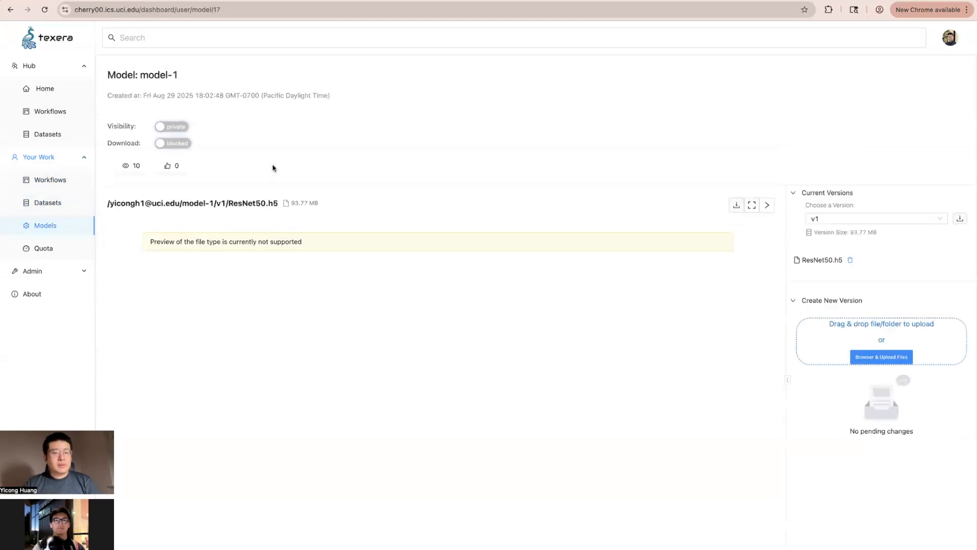
{"action": "left_click_drag", "start_coordinate": [203, 203], "coordinate": [280, 206]}
{"action": "left_click", "coordinate": [279, 206]}
{"action": "left_click", "coordinate": [64, 181]}
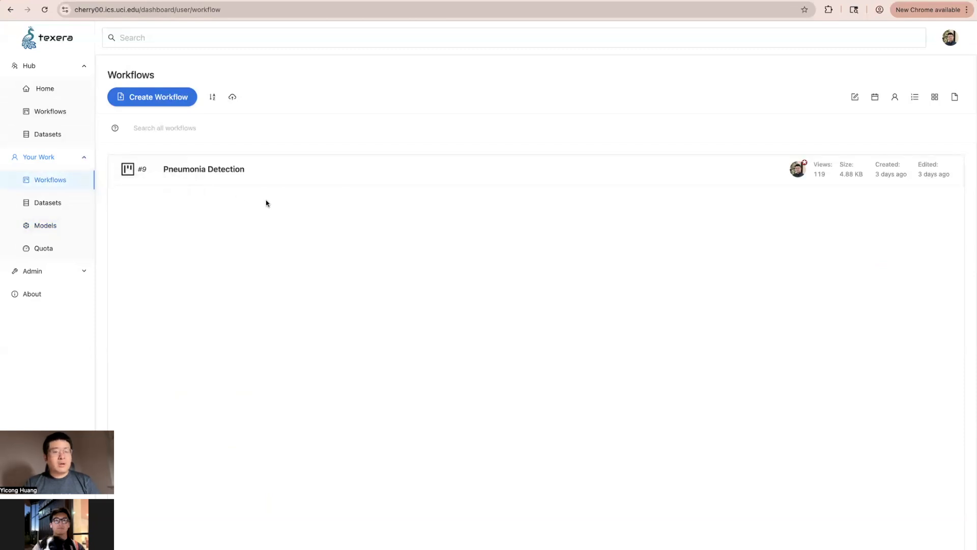
Open Pneumonia Detection and set Load Model to model-1 v1's ResNet50.h5 file.
{"action": "left_click", "coordinate": [289, 168]}
{"action": "left_click_drag", "start_coordinate": [289, 164], "coordinate": [418, 239]}
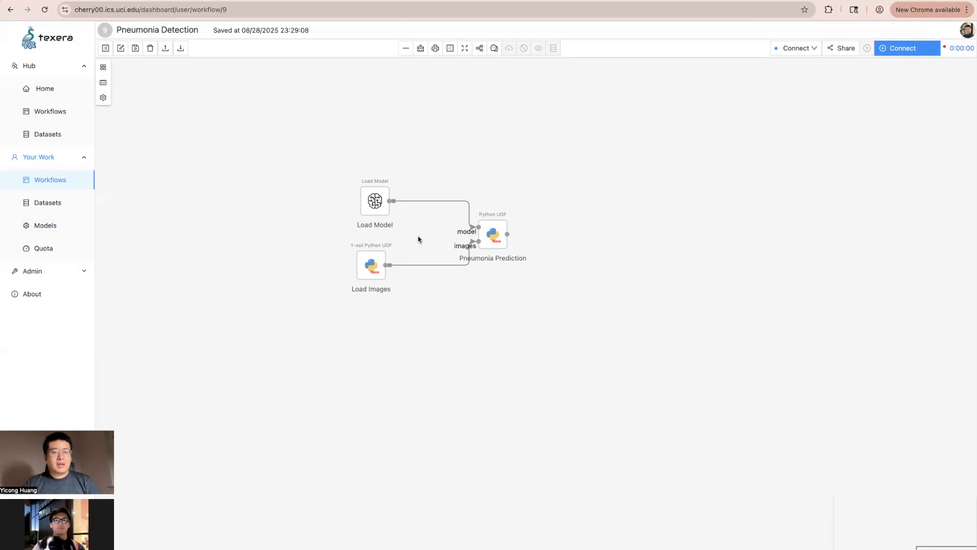
{"action": "left_click", "coordinate": [380, 205]}
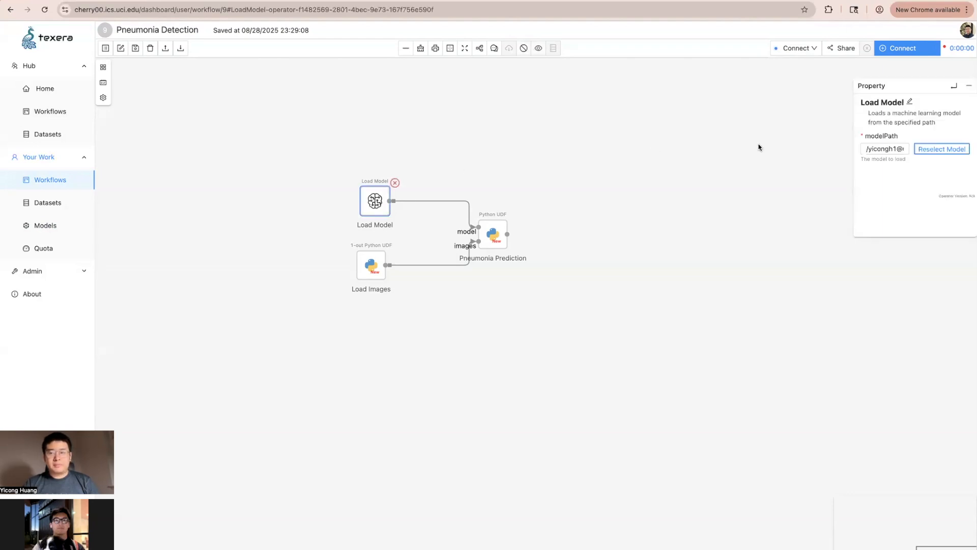
{"action": "left_click", "coordinate": [942, 151]}
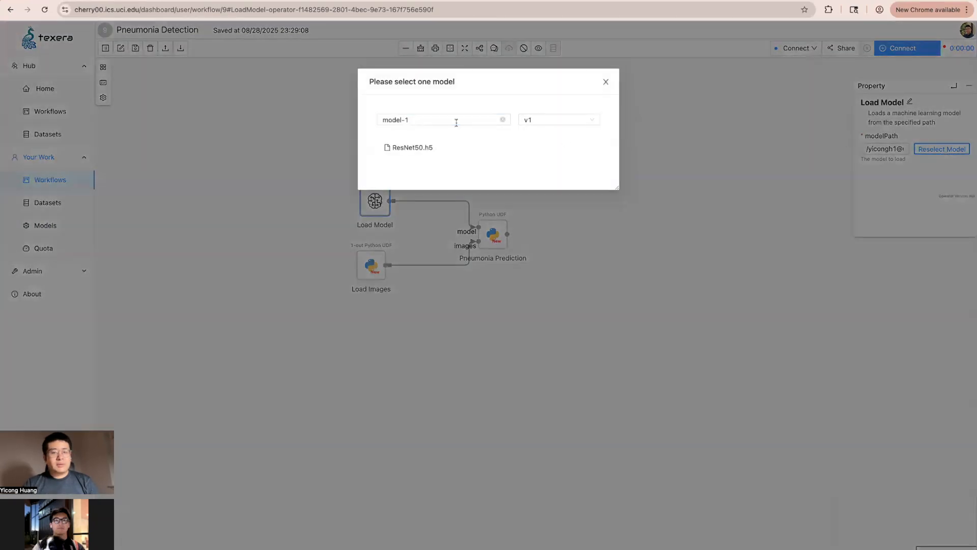
{"action": "left_click", "coordinate": [456, 121]}
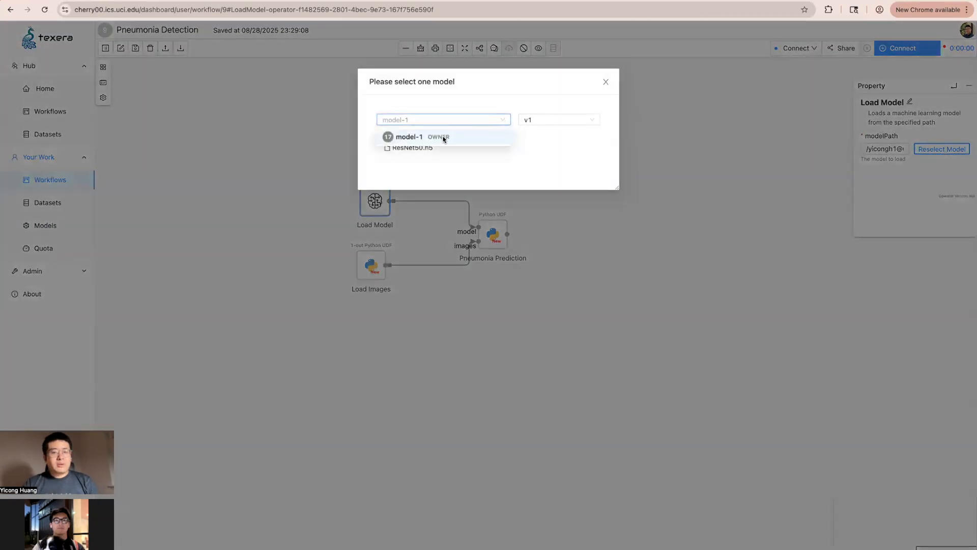
{"action": "left_click", "coordinate": [443, 137]}
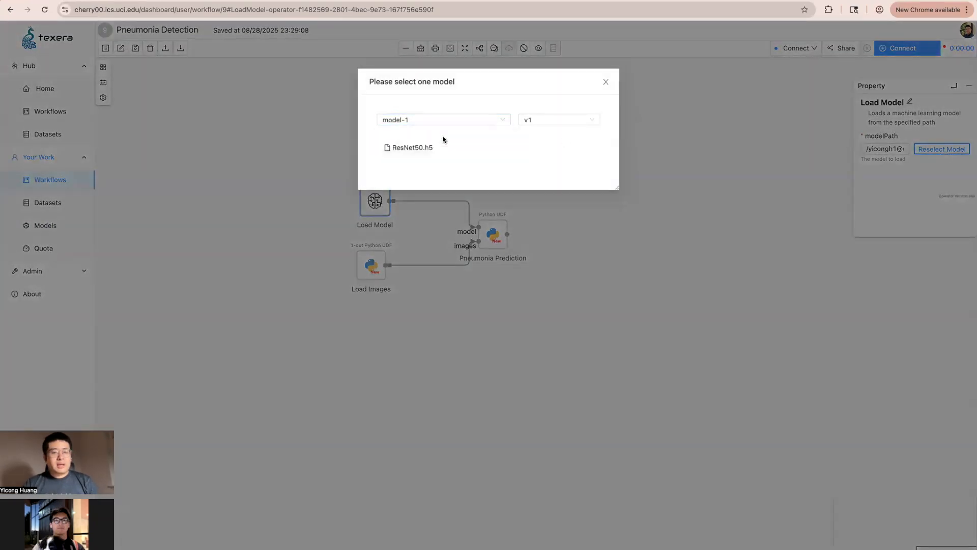
{"action": "left_click", "coordinate": [412, 148]}
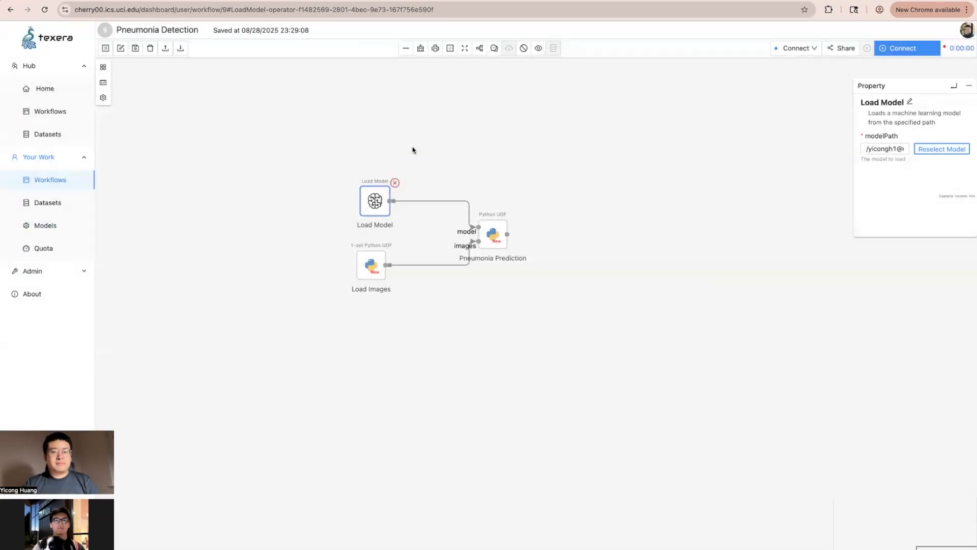
{"action": "left_click", "coordinate": [366, 264]}
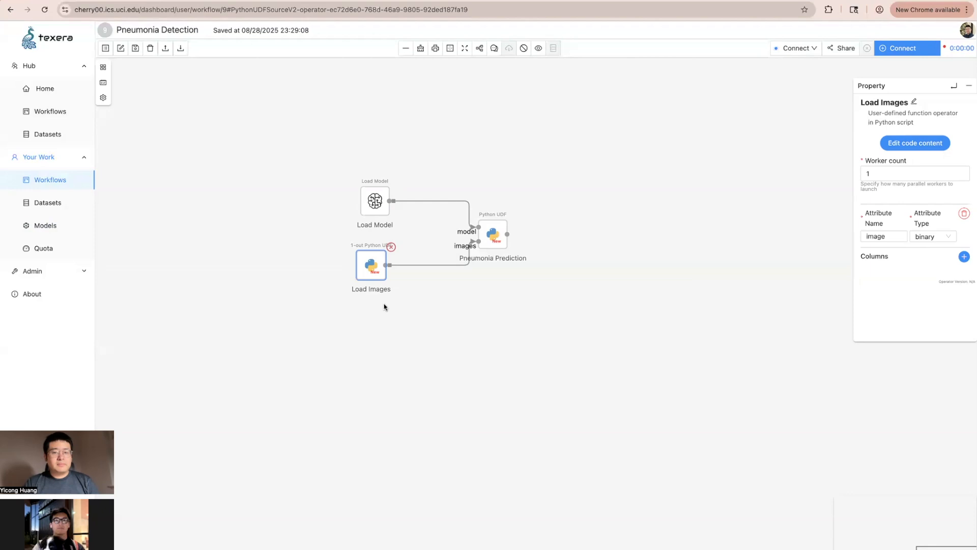
Show the Pneumonia Prediction operator's properties, including its class and confidence outputs.
{"action": "left_click", "coordinate": [498, 237]}
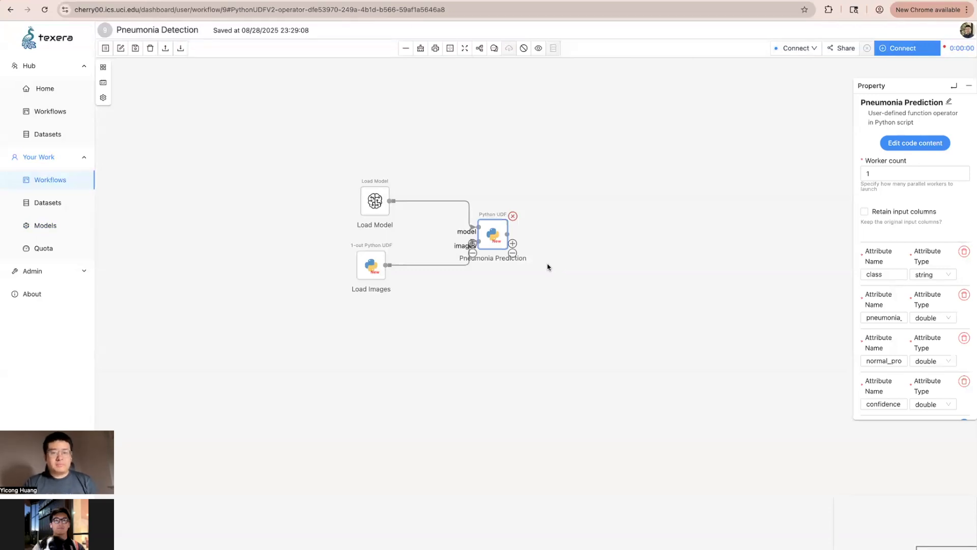
Review the Pneumonia Prediction code's probability extraction, class and confidence lines, then close the editor.
{"action": "left_click", "coordinate": [910, 147]}
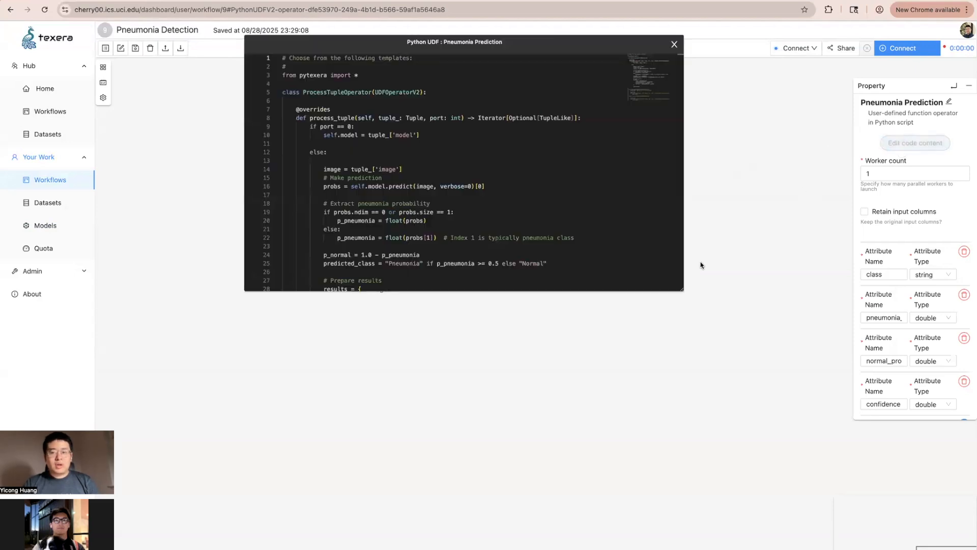
{"action": "left_click_drag", "start_coordinate": [682, 293], "coordinate": [671, 399]}
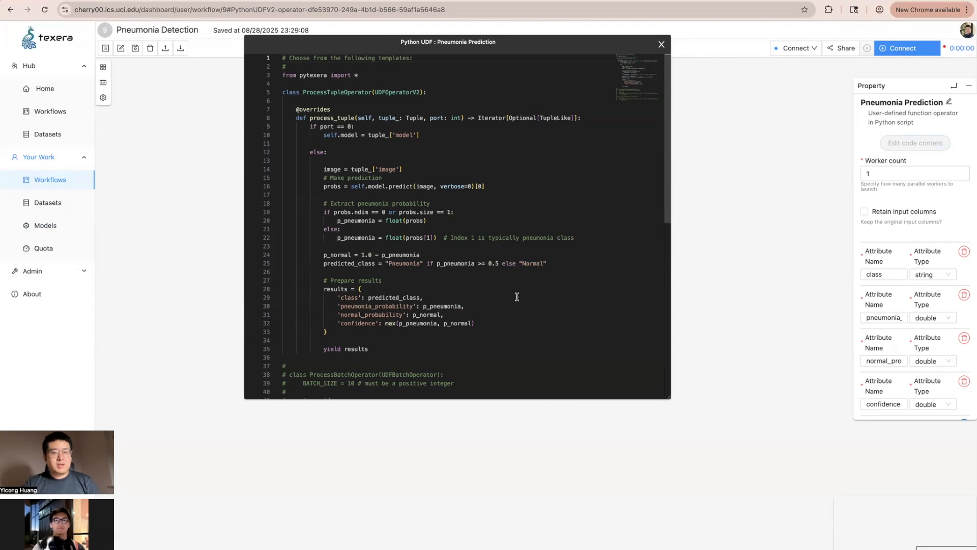
{"action": "left_click_drag", "start_coordinate": [320, 204], "coordinate": [555, 262]}
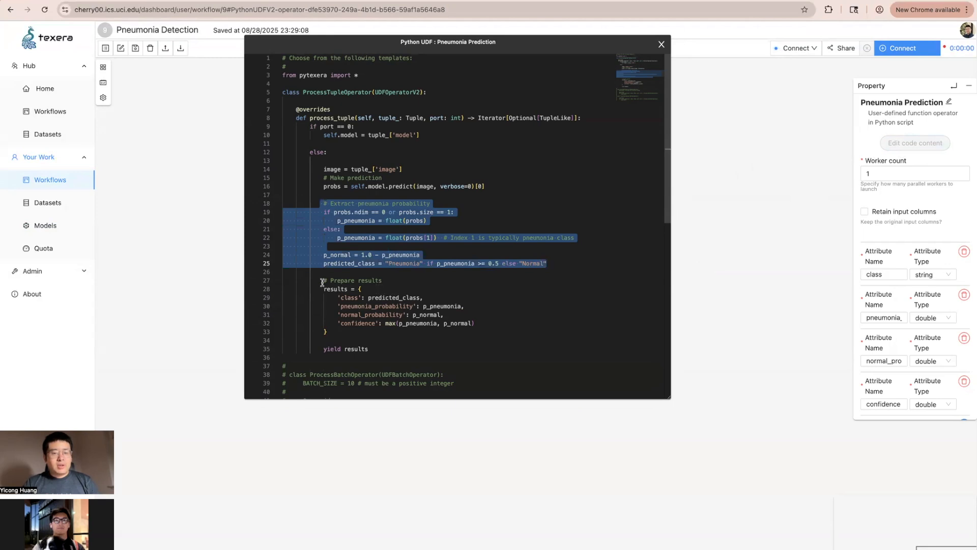
{"action": "left_click_drag", "start_coordinate": [327, 297], "coordinate": [438, 297]}
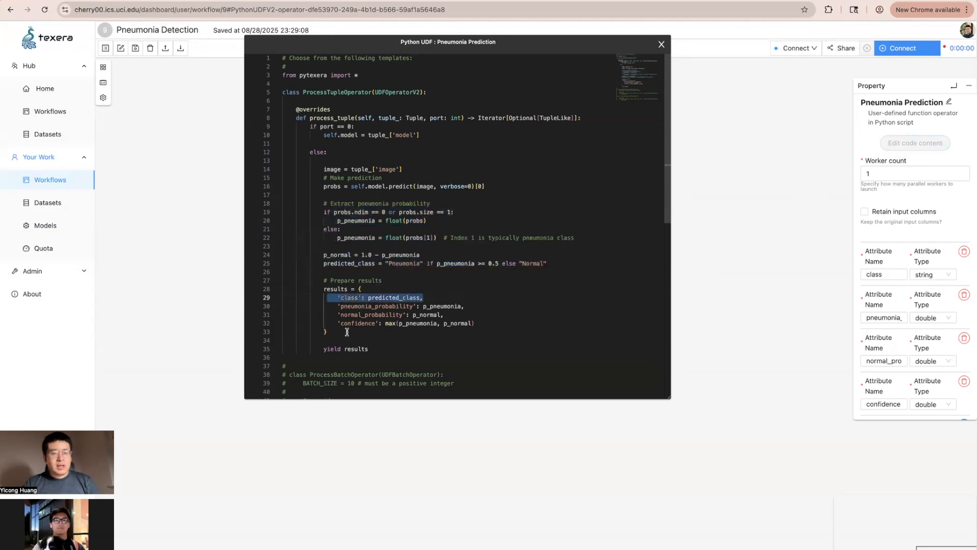
{"action": "left_click_drag", "start_coordinate": [334, 323], "coordinate": [481, 324]}
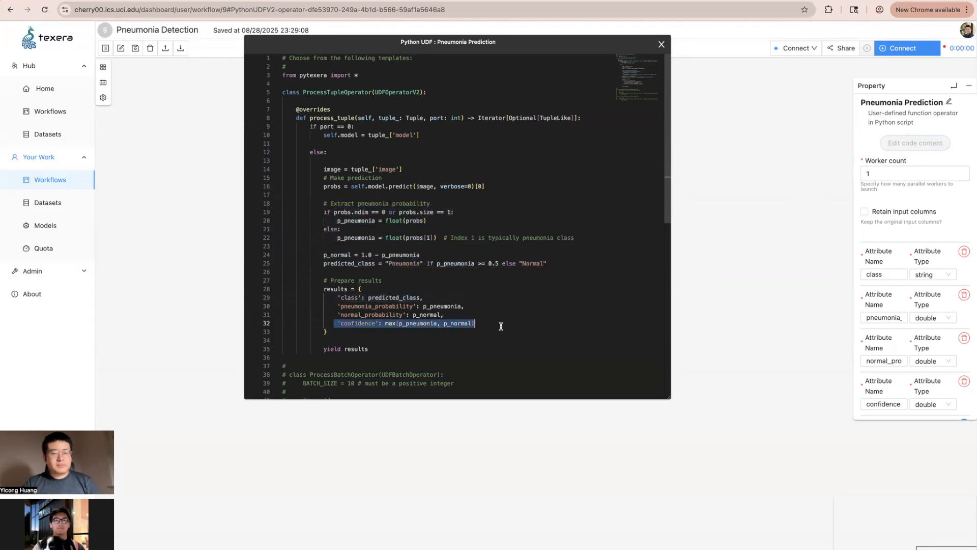
{"action": "left_click", "coordinate": [502, 330]}
{"action": "key", "text": "Escape"}
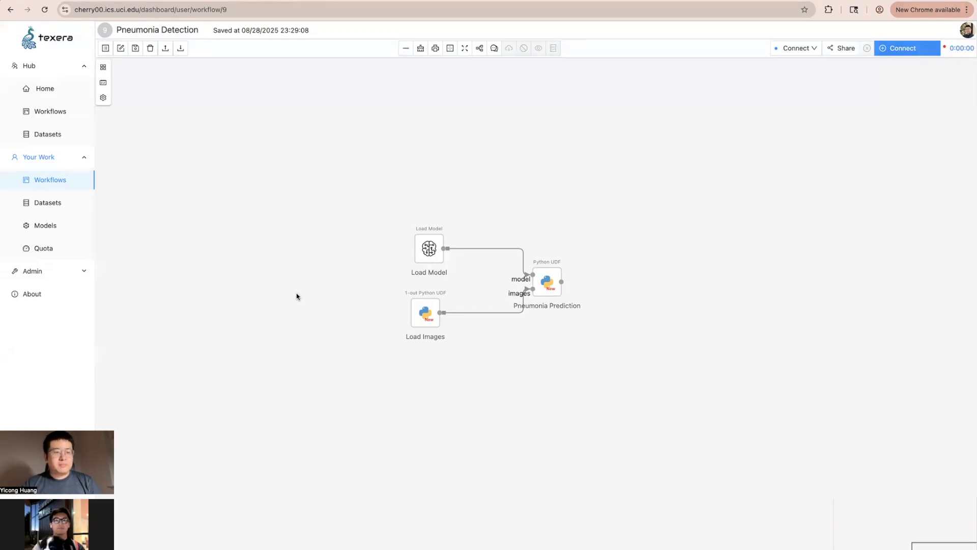
Share model-1 with the collaborator's e-mail address, granting write access.
{"action": "left_click", "coordinate": [75, 229]}
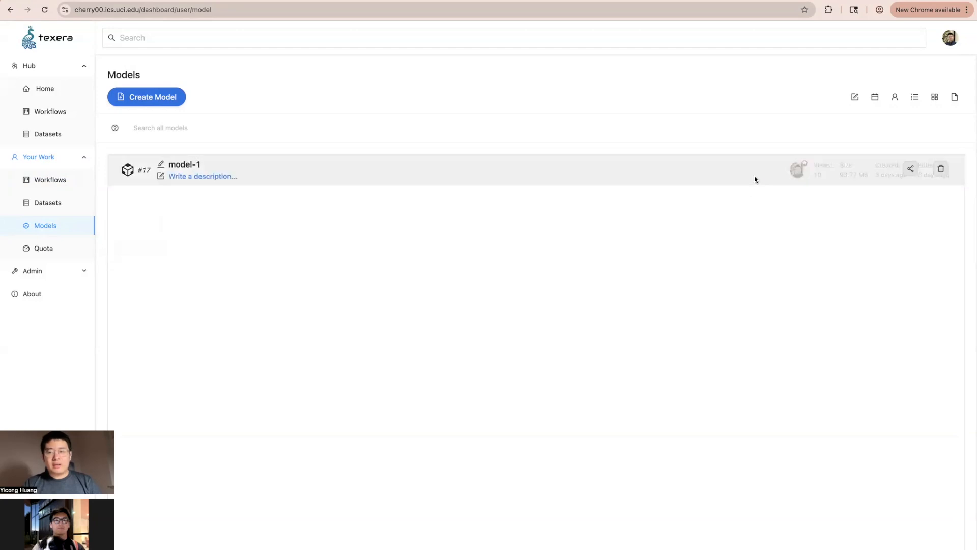
{"action": "left_click", "coordinate": [909, 170]}
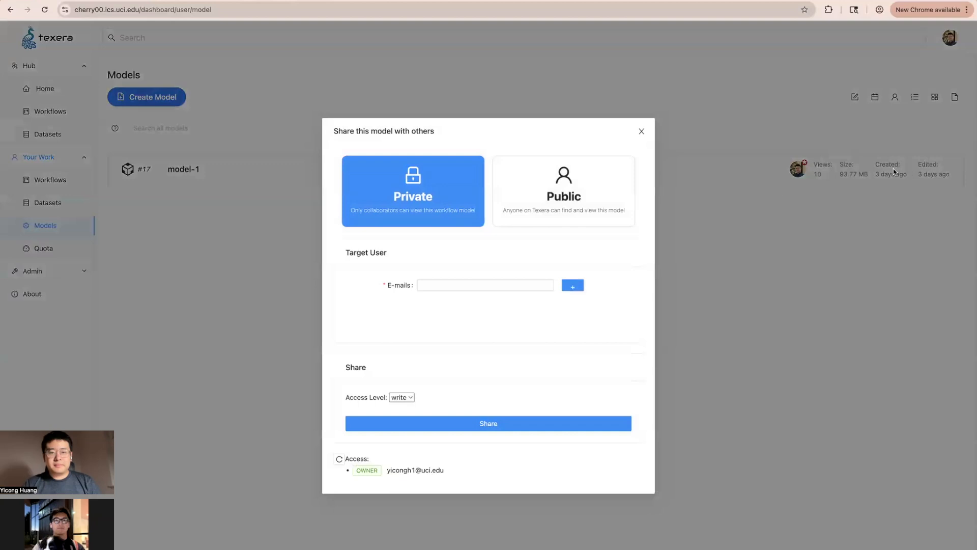
{"action": "left_click", "coordinate": [465, 285]}
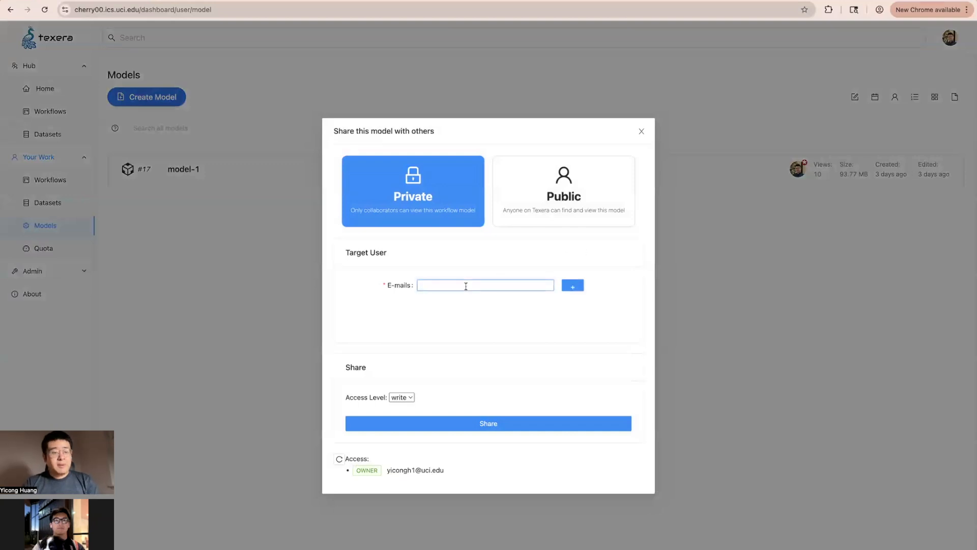
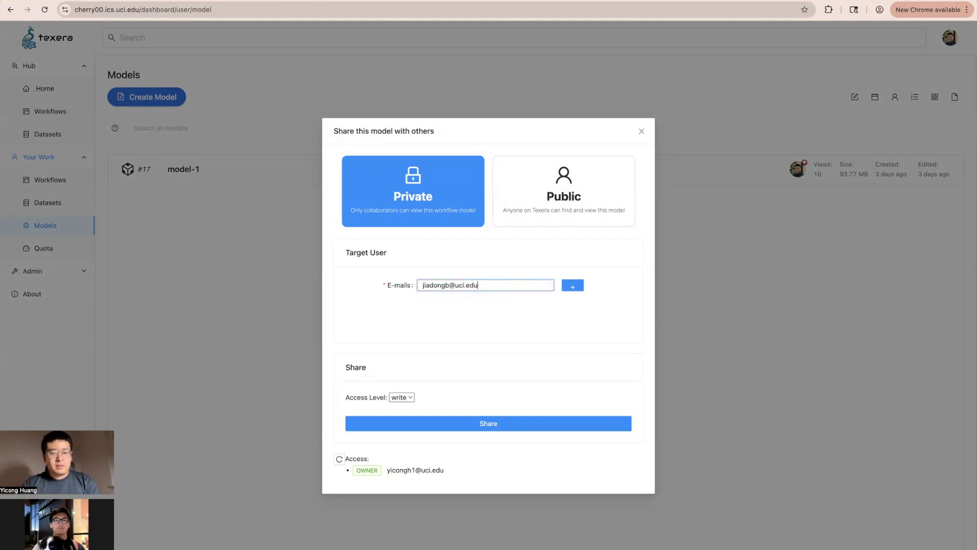
{"action": "left_click", "coordinate": [573, 288]}
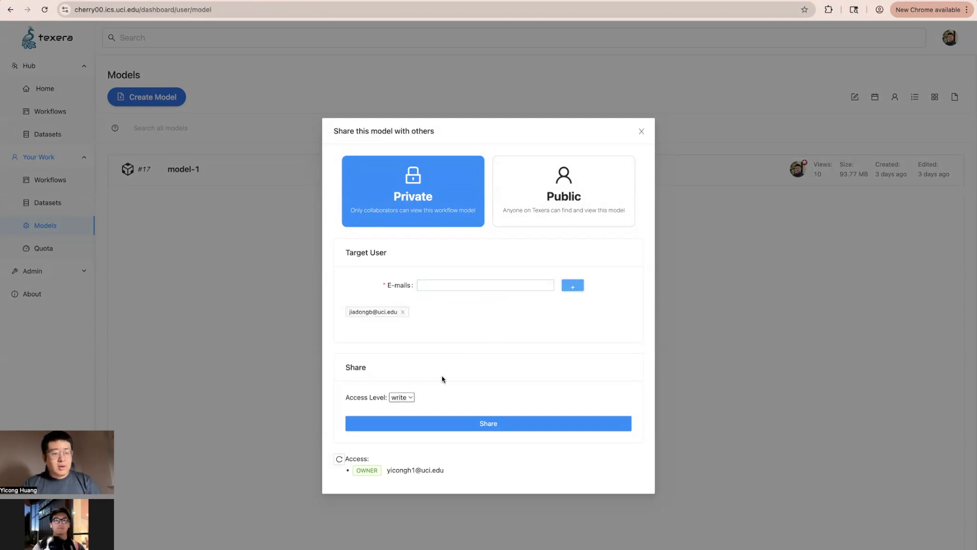
{"action": "left_click", "coordinate": [484, 424]}
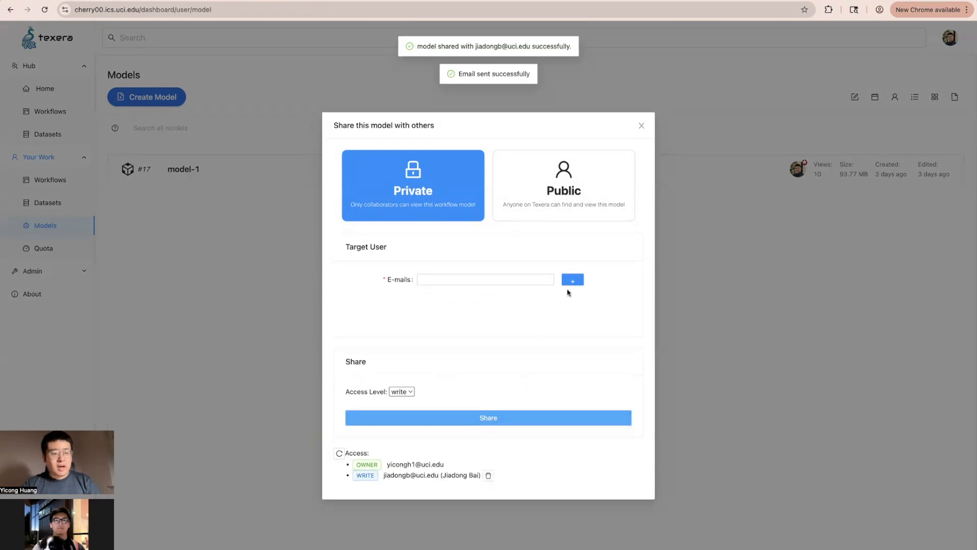
{"action": "left_click", "coordinate": [641, 126]}
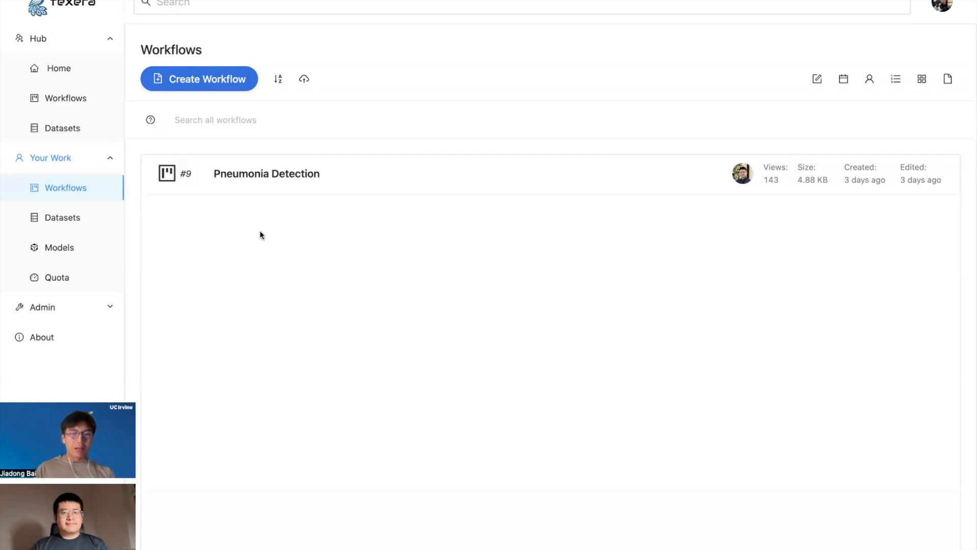
Reopen the Pneumonia Detection workflow and show the Load Model operator's properties.
{"action": "mouse_move", "coordinate": [307, 194]}
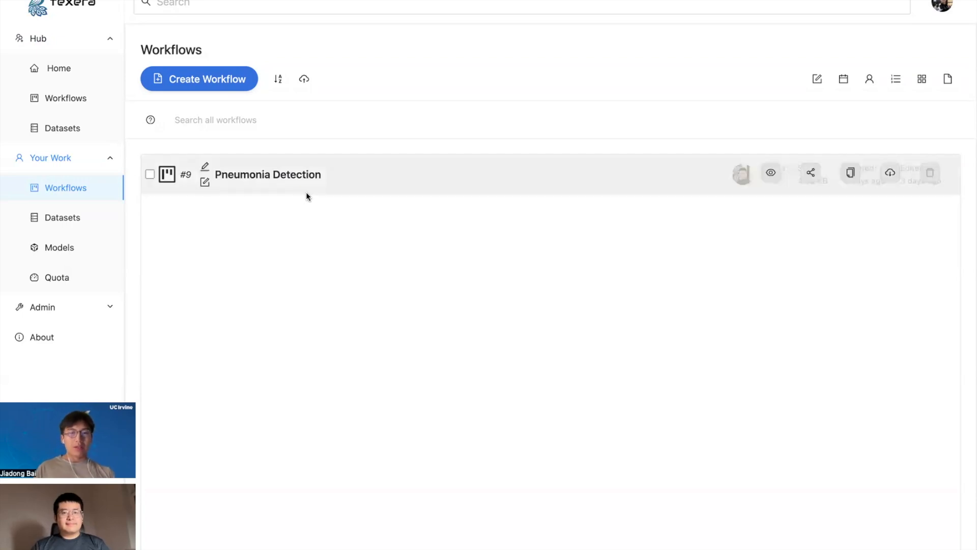
{"action": "left_click", "coordinate": [323, 174]}
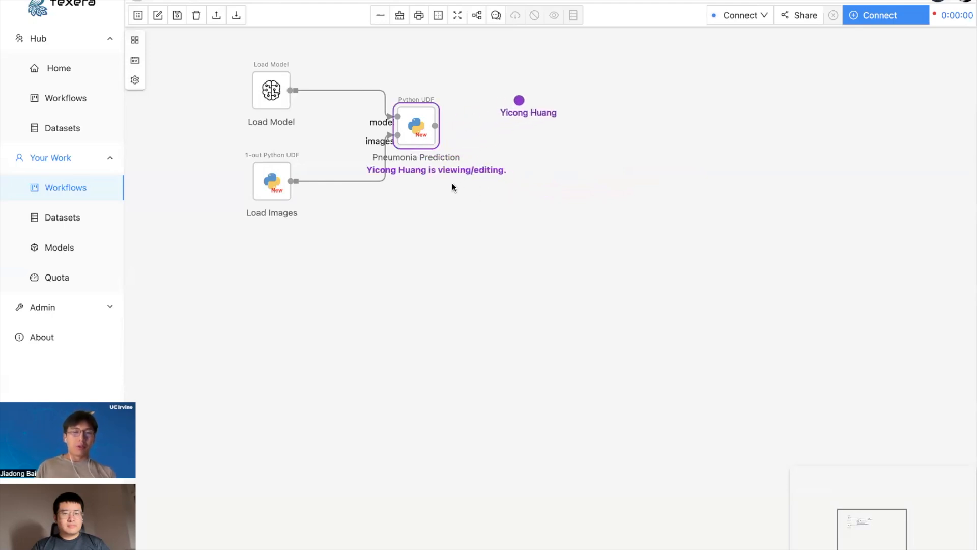
{"action": "left_click", "coordinate": [270, 107]}
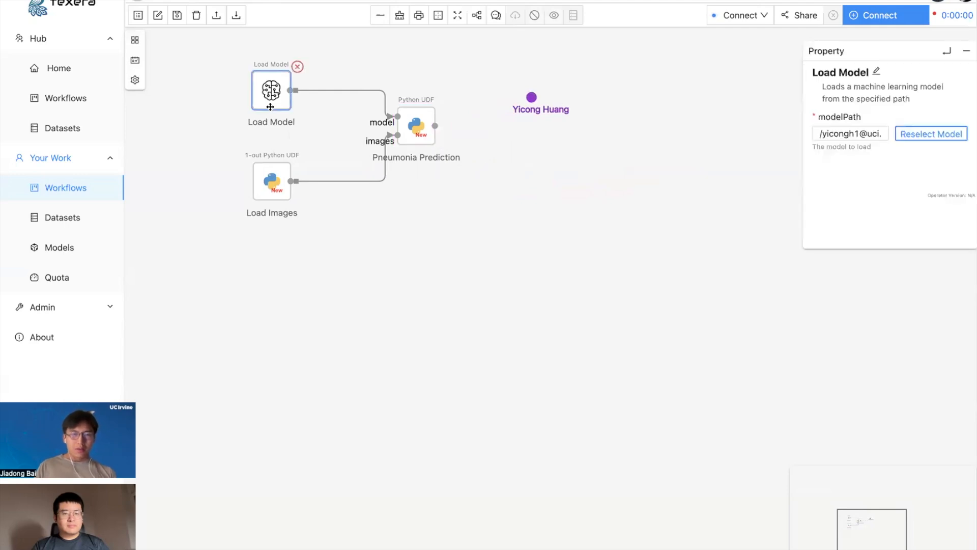
Reselect ResNet50.h5 from model-1 v1 as the Load Model file.
{"action": "left_click", "coordinate": [926, 134]}
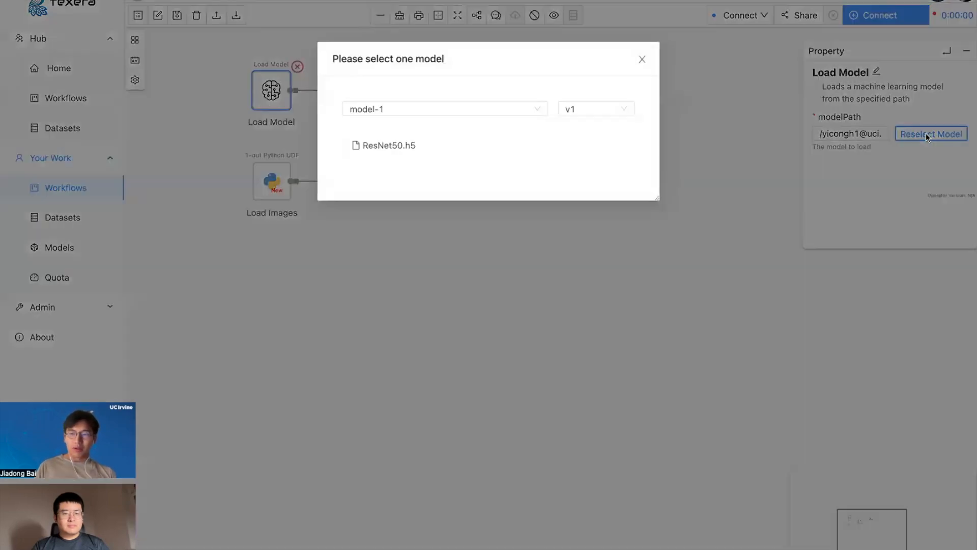
{"action": "left_click", "coordinate": [393, 150]}
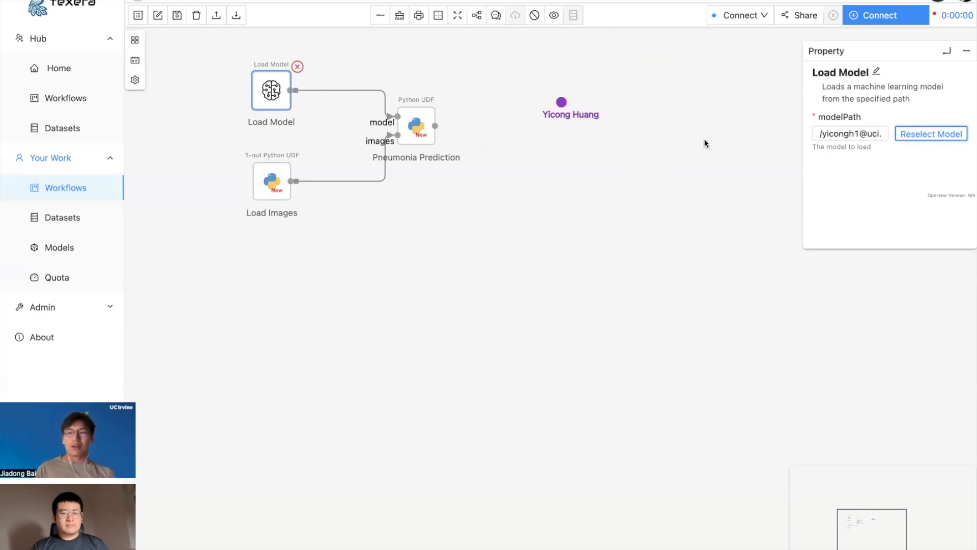
Create and connect a local computing unit, then run the workflow for 10 prediction rows.
{"action": "left_click", "coordinate": [869, 23]}
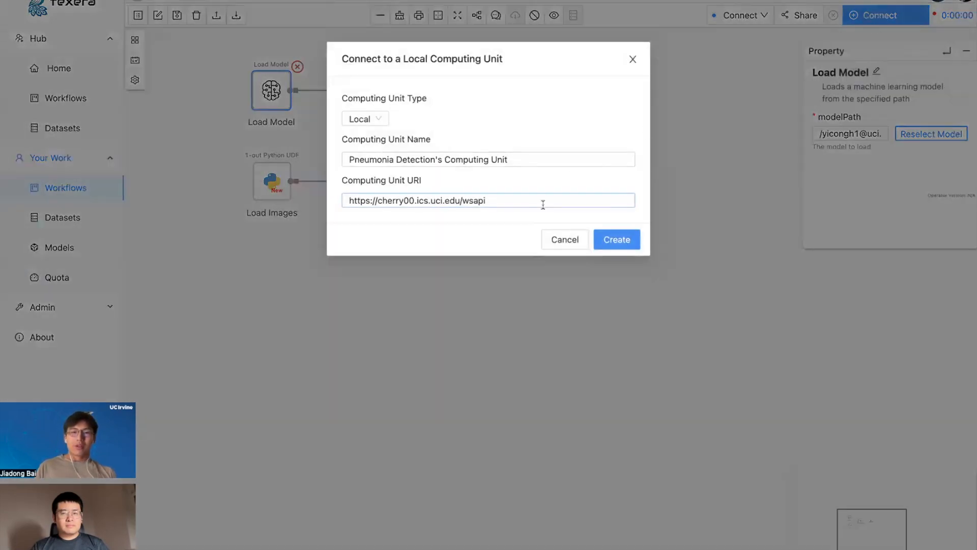
{"action": "left_click", "coordinate": [618, 239]}
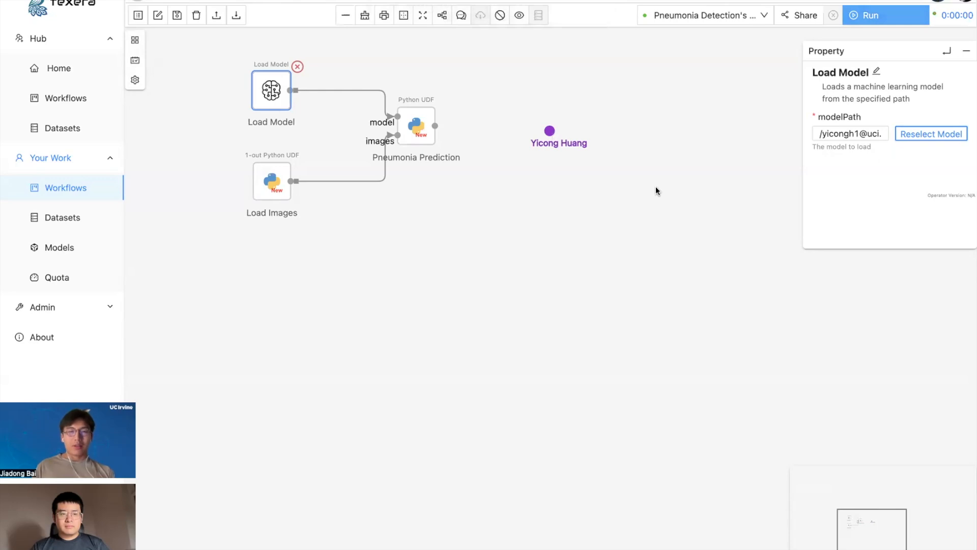
{"action": "left_click", "coordinate": [873, 18]}
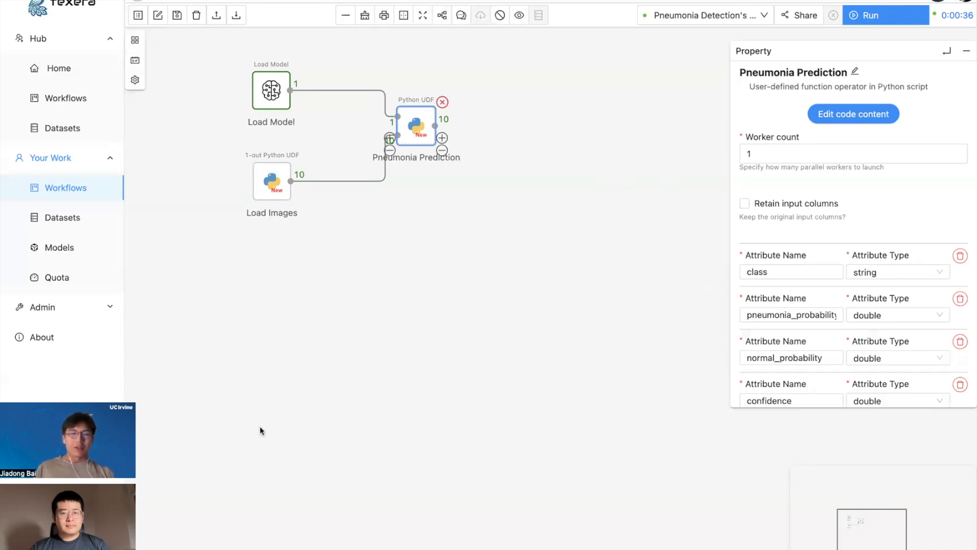
Show Pneumonia Prediction's class and probability table in the Result tab and enlarge the panel.
{"action": "left_click", "coordinate": [136, 547]}
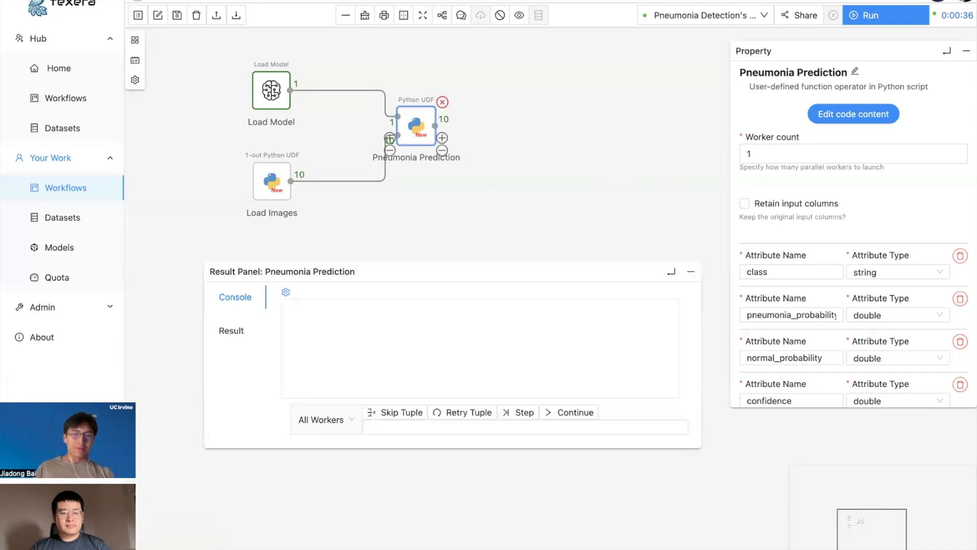
{"action": "left_click", "coordinate": [243, 338]}
{"action": "left_click_drag", "start_coordinate": [696, 447], "coordinate": [773, 549]}
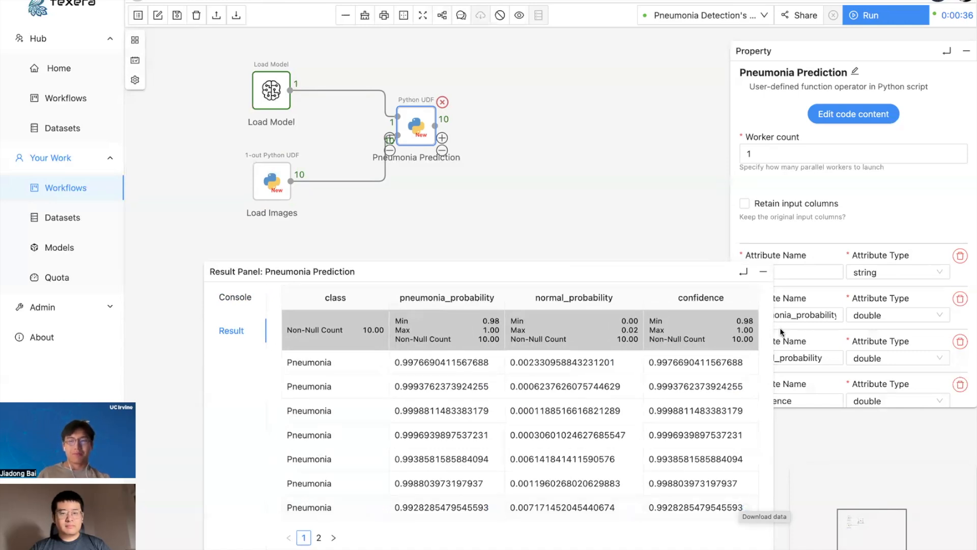
Add an Aggregate operator after Pneumonia Prediction.
{"action": "left_click", "coordinate": [763, 272]}
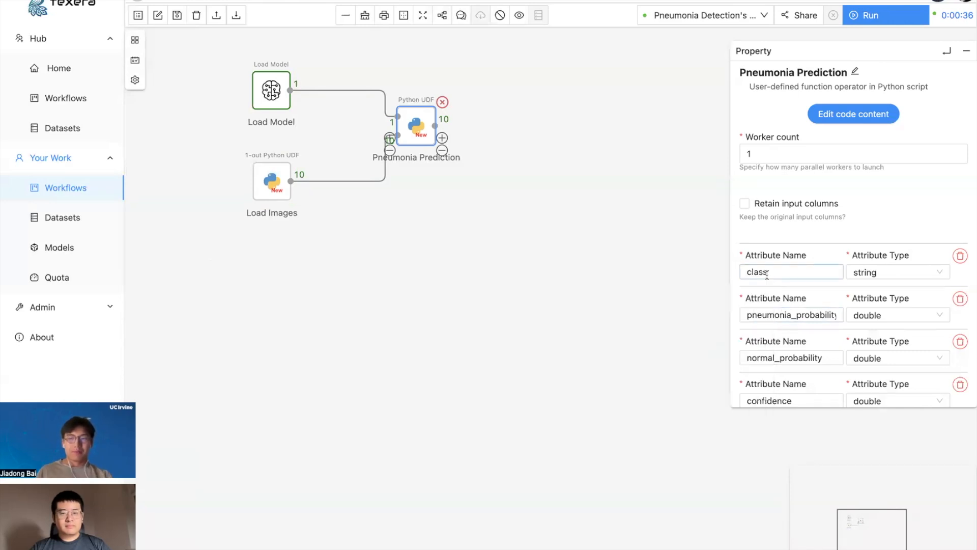
{"action": "left_click", "coordinate": [133, 45]}
{"action": "left_click", "coordinate": [167, 58]}
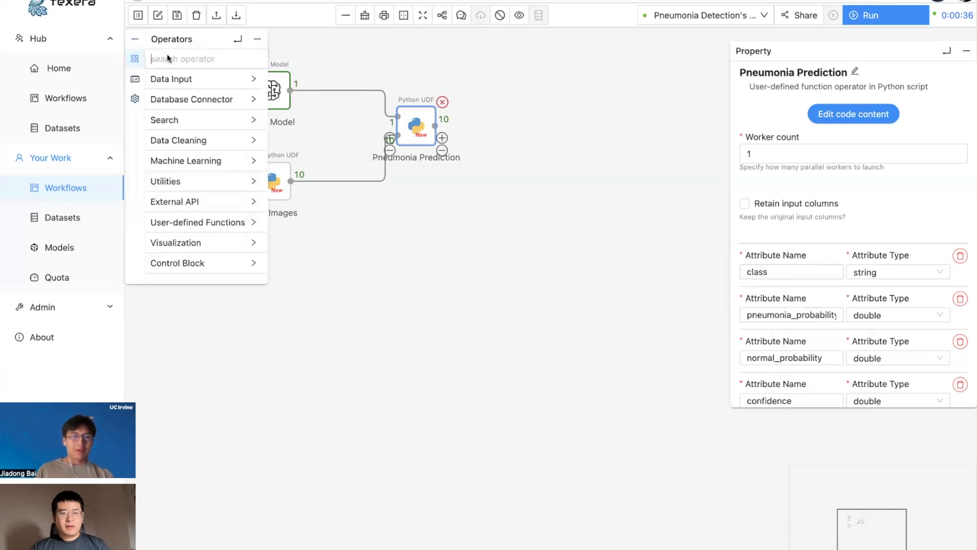
{"action": "type", "text": "a"}
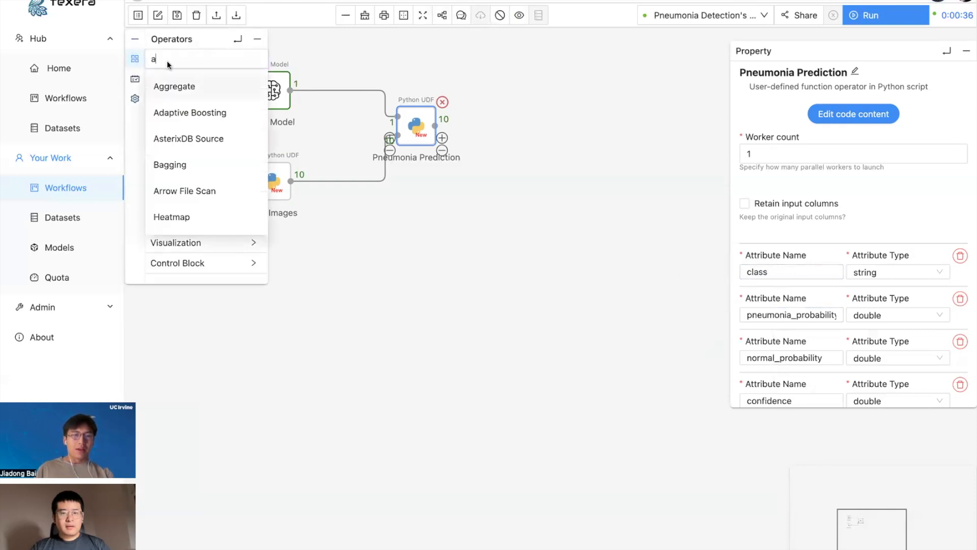
{"action": "left_click_drag", "start_coordinate": [166, 87], "coordinate": [507, 121]}
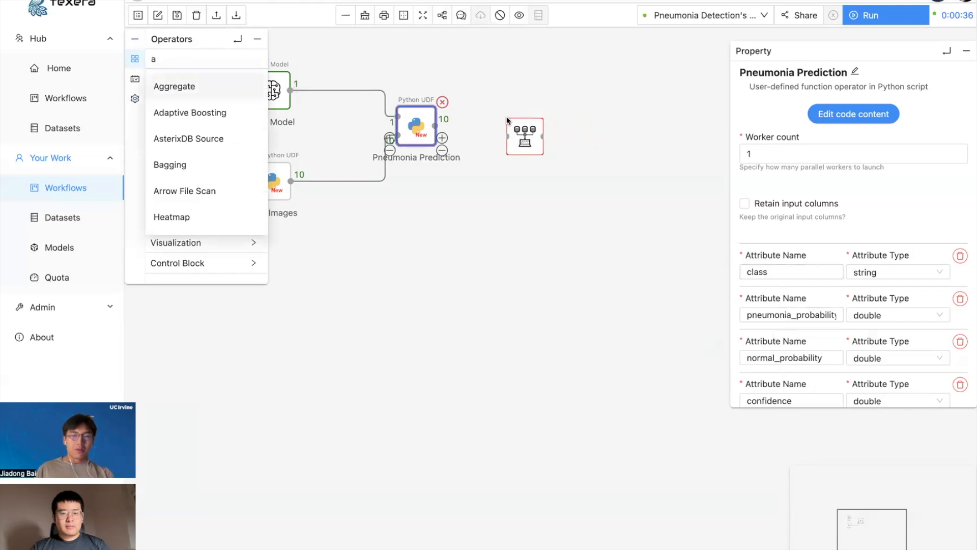
Set Aggregate to count class into a #instances column, grouped by class.
{"action": "left_click", "coordinate": [748, 125]}
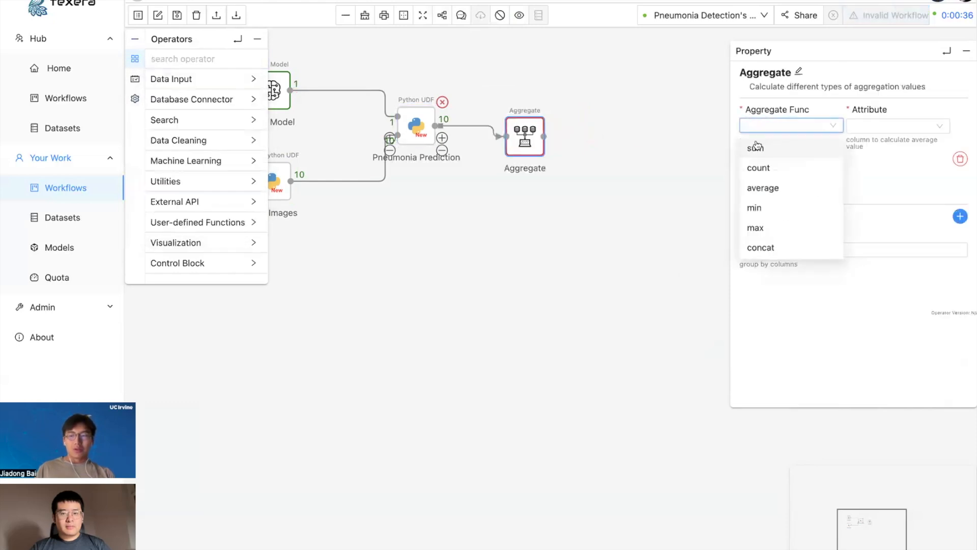
{"action": "left_click", "coordinate": [758, 168]}
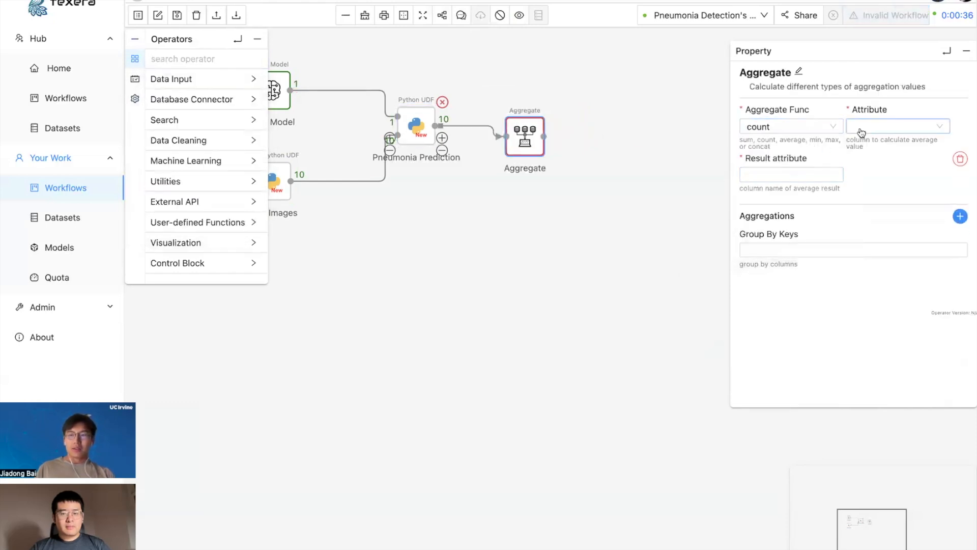
{"action": "left_click", "coordinate": [860, 129]}
{"action": "left_click", "coordinate": [863, 149]}
{"action": "left_click", "coordinate": [784, 178]}
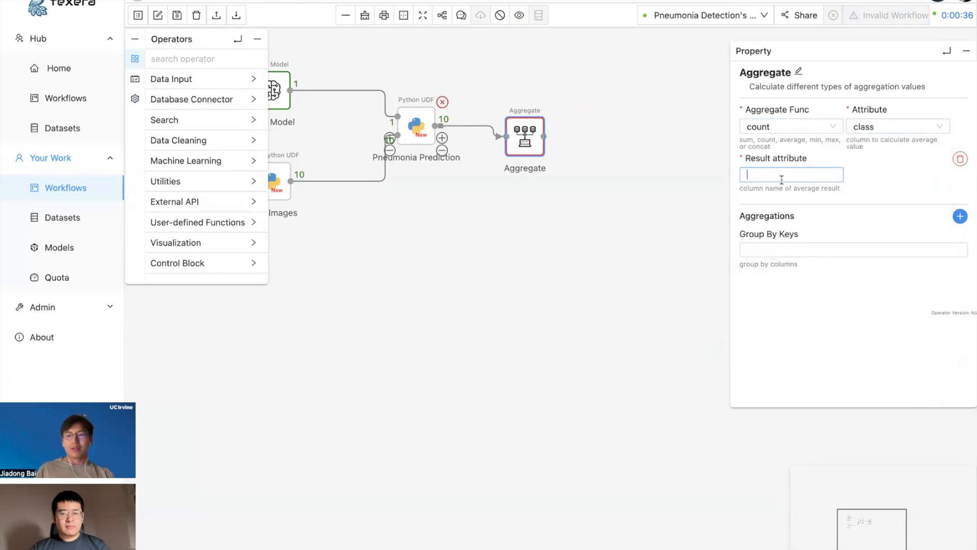
{"action": "type", "text": "#instances"}
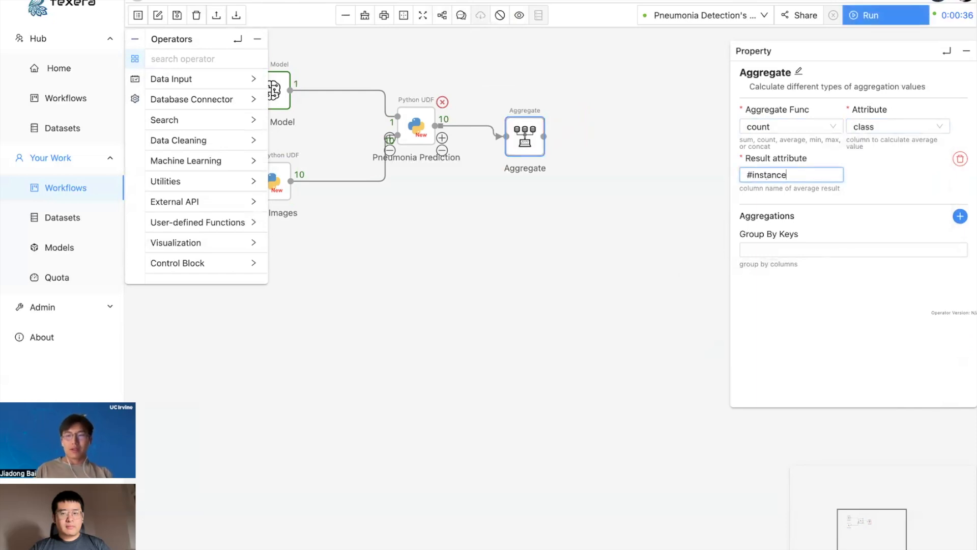
{"action": "left_click", "coordinate": [762, 250]}
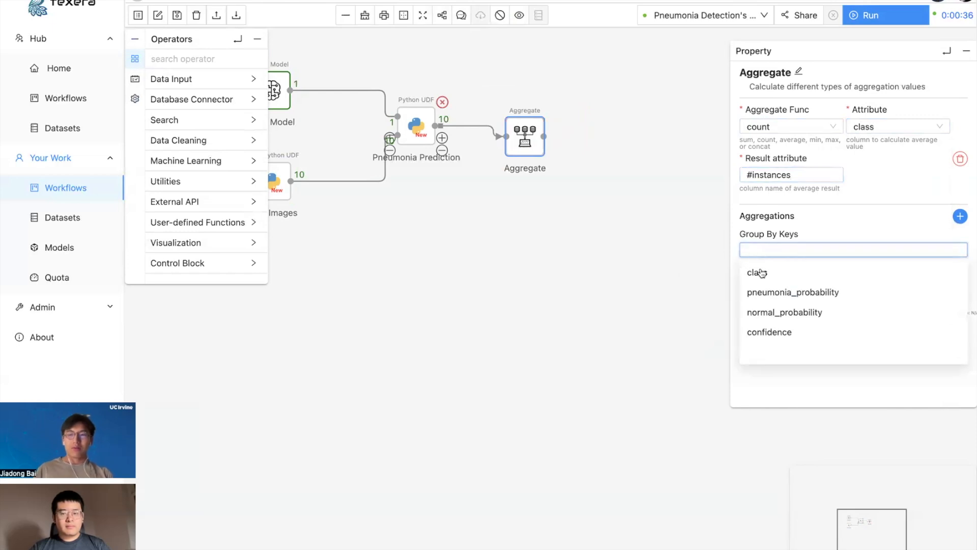
{"action": "left_click", "coordinate": [758, 272]}
{"action": "left_click", "coordinate": [550, 278]}
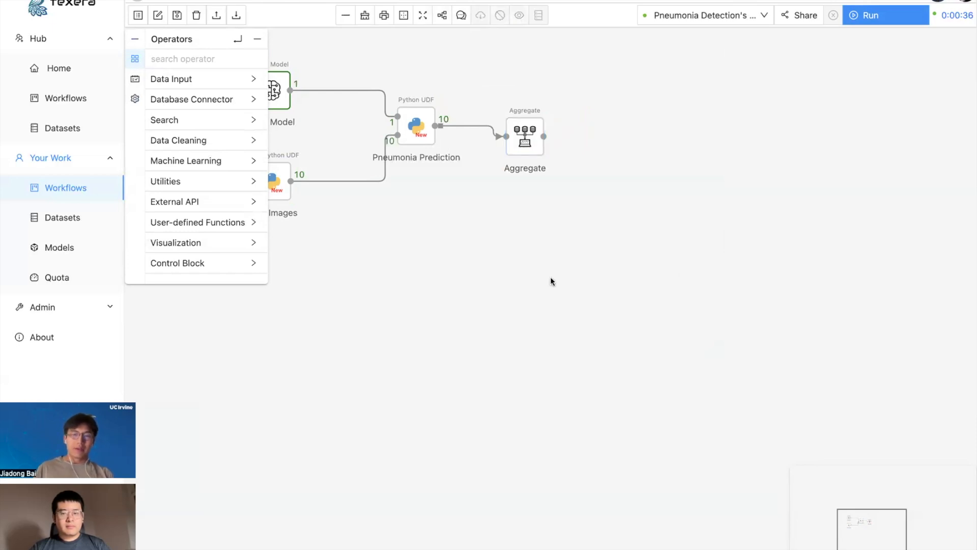
Search 'pie' and place a Pie Chart operator after Aggregate.
{"action": "left_click", "coordinate": [202, 59]}
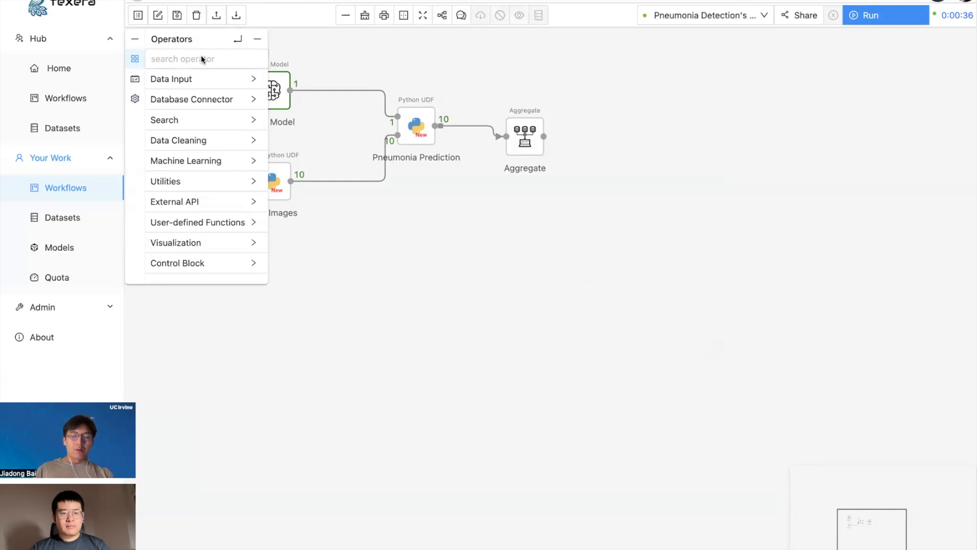
{"action": "type", "text": "pie"}
{"action": "left_click_drag", "start_coordinate": [173, 86], "coordinate": [590, 98]}
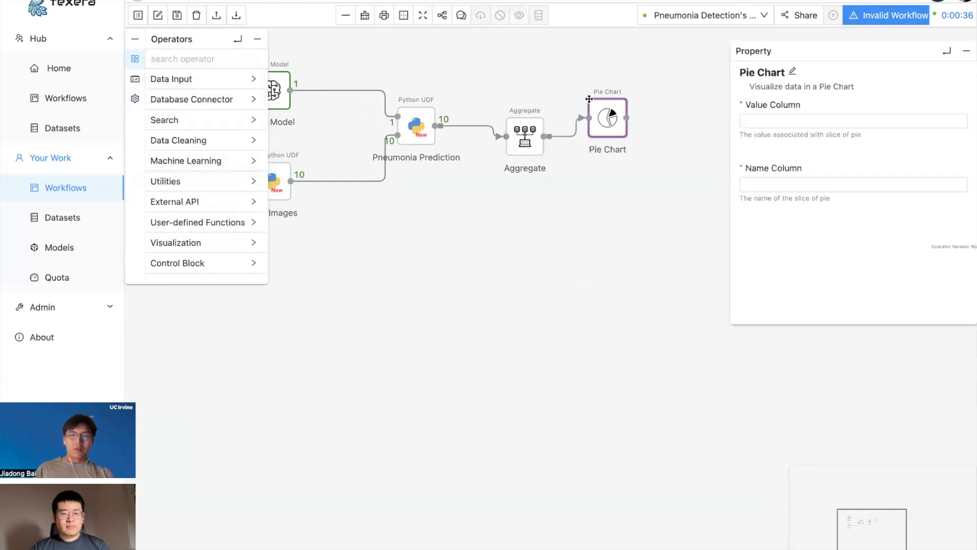
Set the Pie Chart's value column to #instances and name column to class.
{"action": "left_click", "coordinate": [771, 127]}
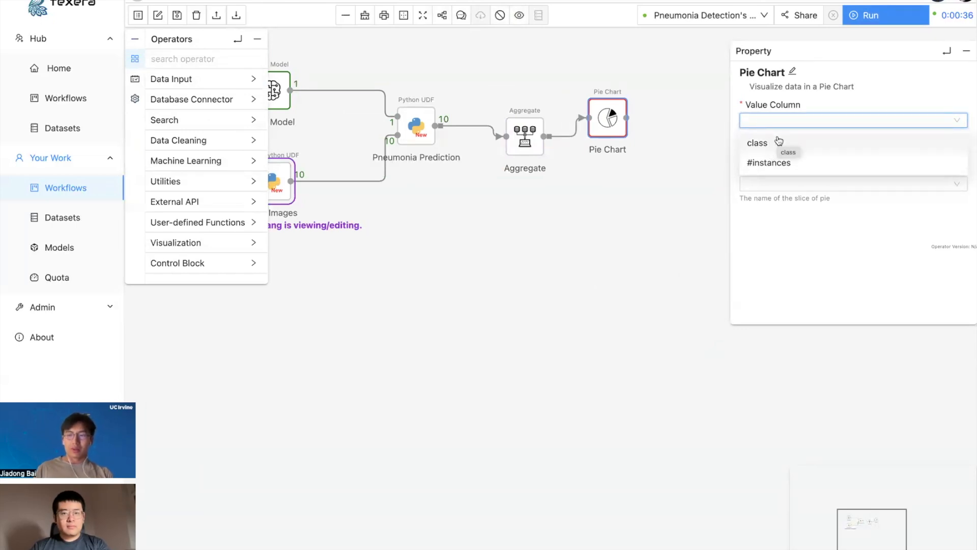
{"action": "left_click", "coordinate": [774, 162]}
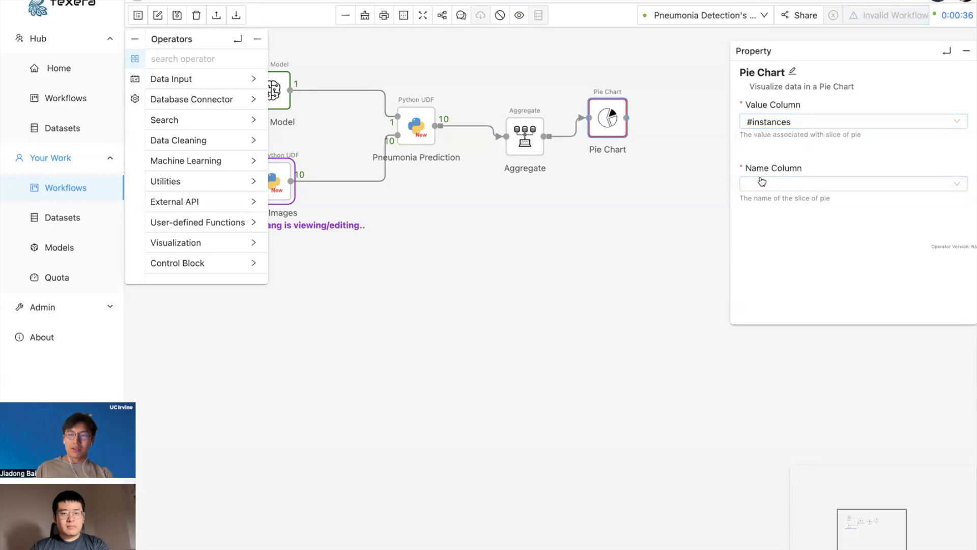
{"action": "left_click", "coordinate": [762, 182]}
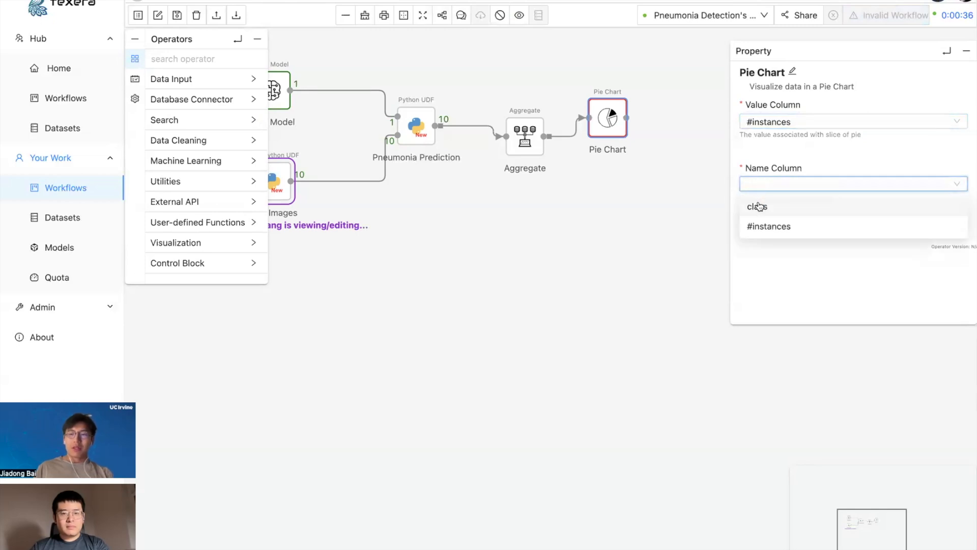
{"action": "left_click", "coordinate": [759, 206]}
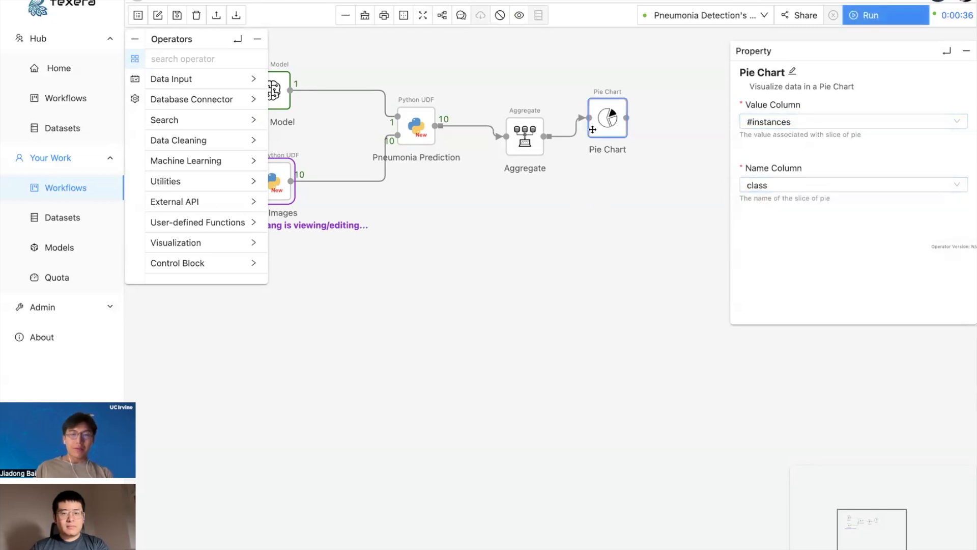
{"action": "left_click_drag", "start_coordinate": [598, 126], "coordinate": [613, 151]}
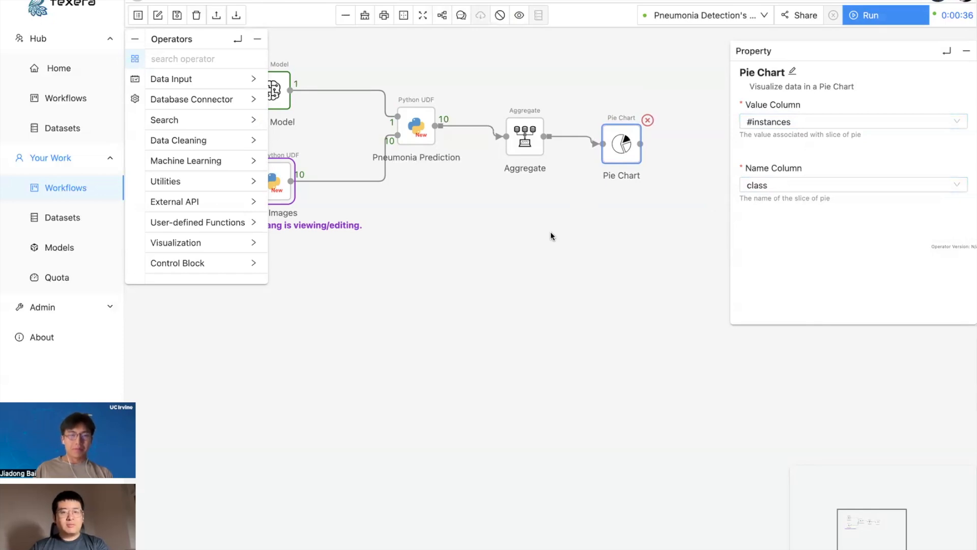
{"action": "left_click", "coordinate": [257, 39]}
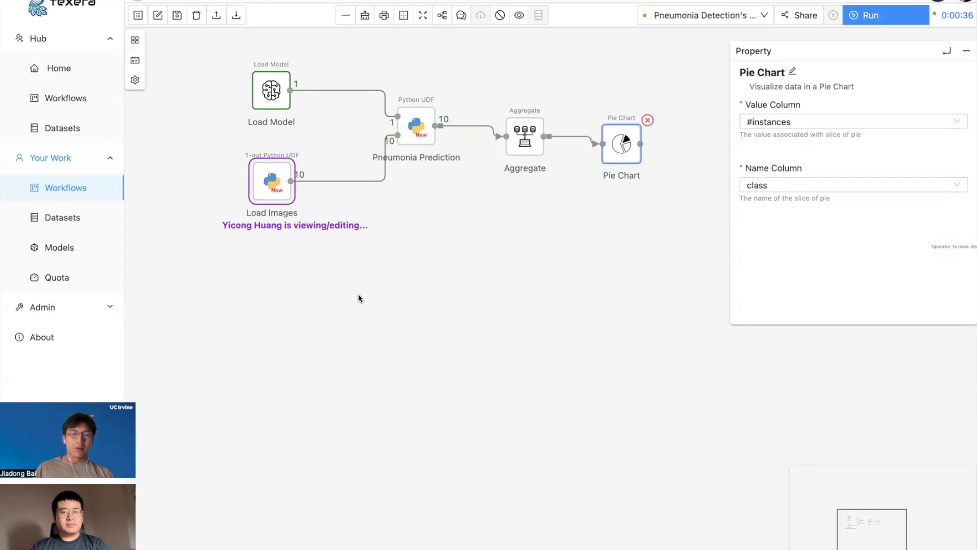
Reselect Load Model's model, choosing model-2's model file instead of model-1.
{"action": "left_click", "coordinate": [276, 105]}
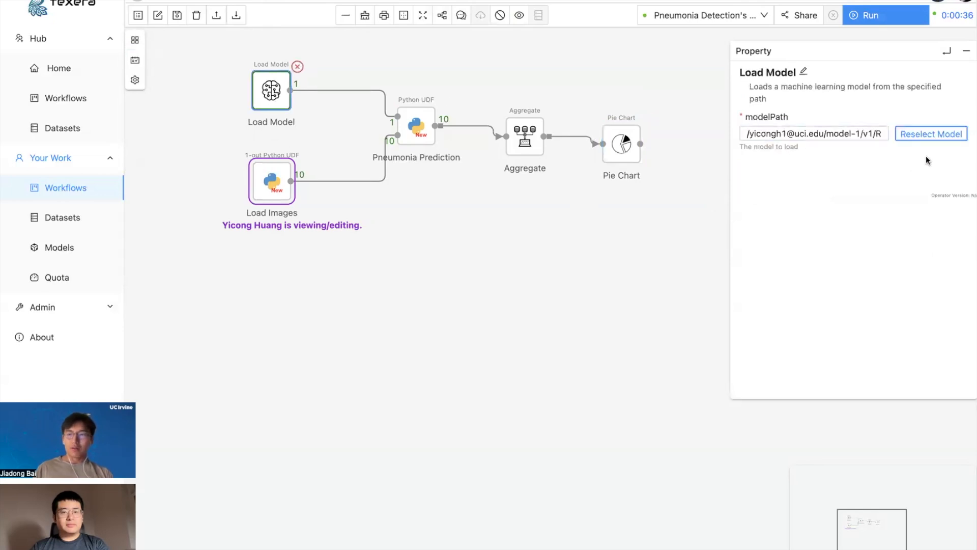
{"action": "left_click", "coordinate": [935, 135]}
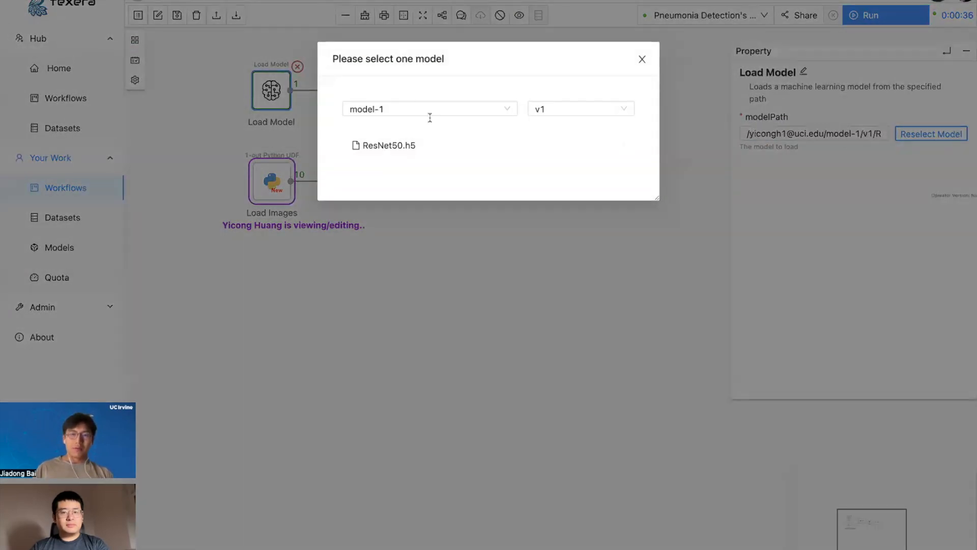
{"action": "left_click", "coordinate": [412, 109]}
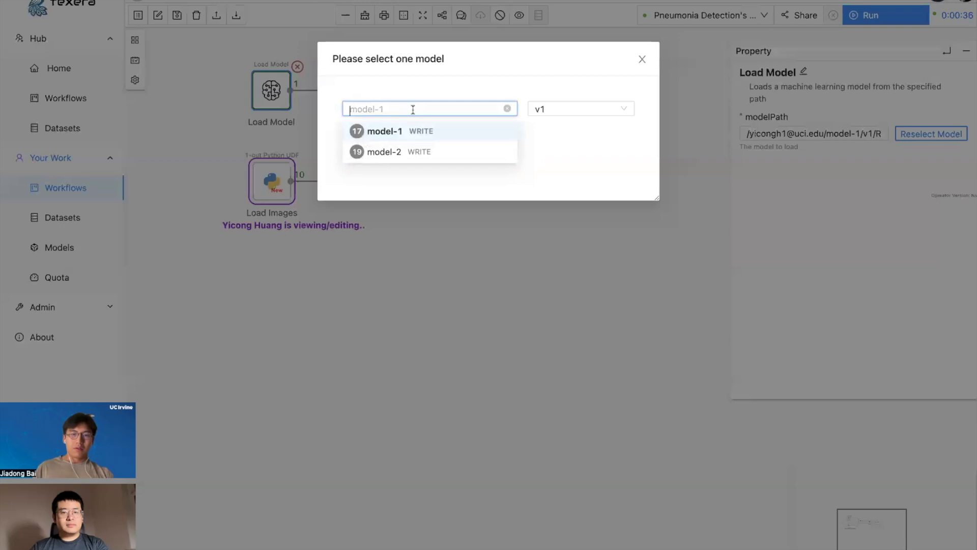
{"action": "left_click", "coordinate": [407, 153]}
{"action": "left_click", "coordinate": [385, 146]}
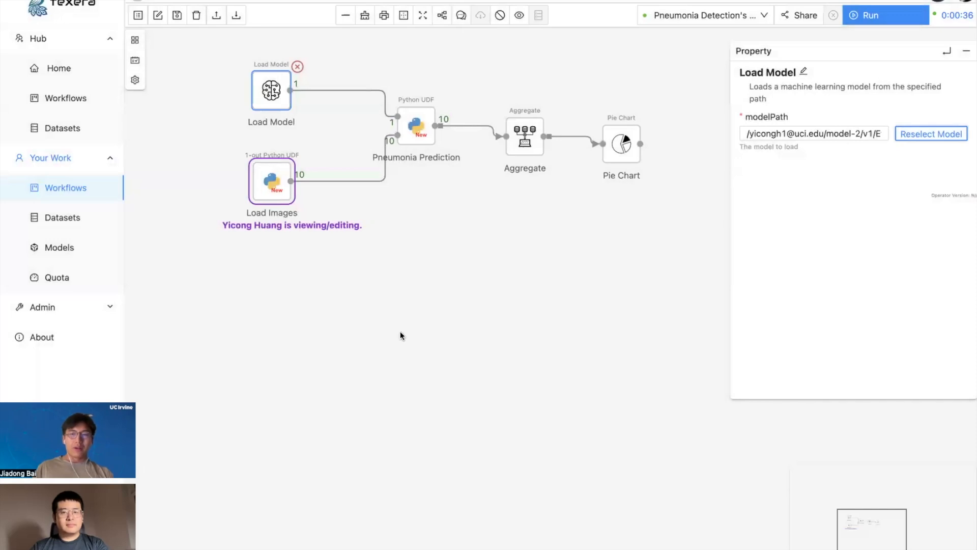
{"action": "left_click_drag", "start_coordinate": [386, 301], "coordinate": [446, 362]}
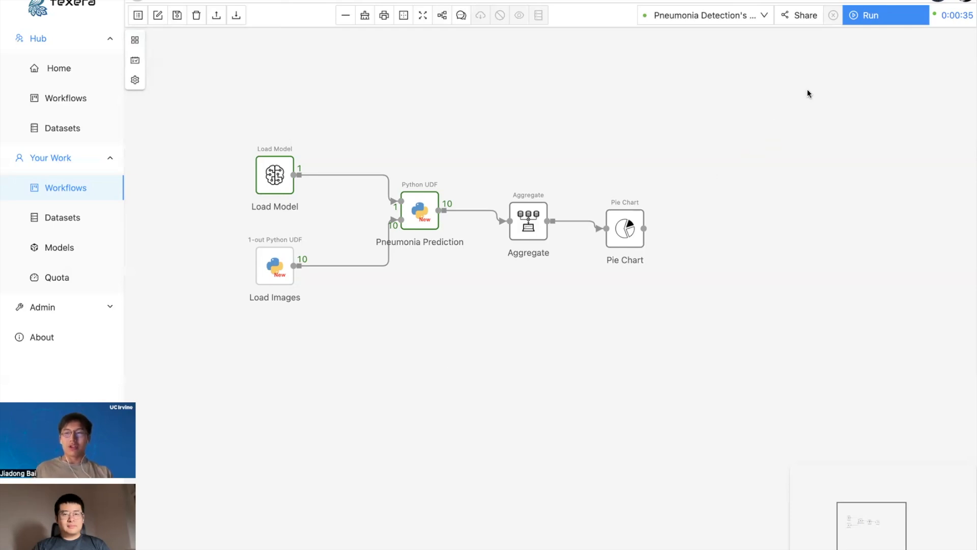
Run the workflow and show the Pie Chart result: Pneumonia 95%, Normal 5%.
{"action": "left_click", "coordinate": [876, 20]}
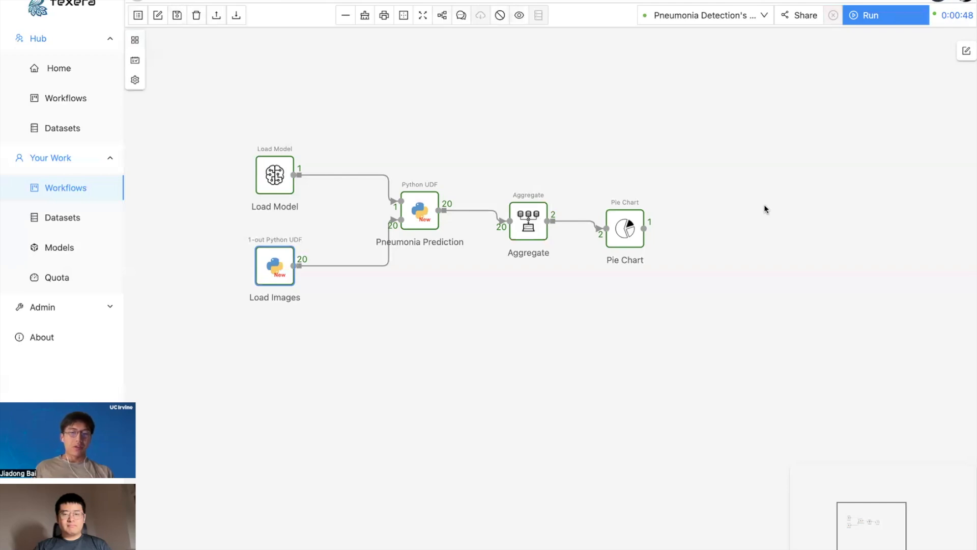
{"action": "left_click", "coordinate": [628, 241]}
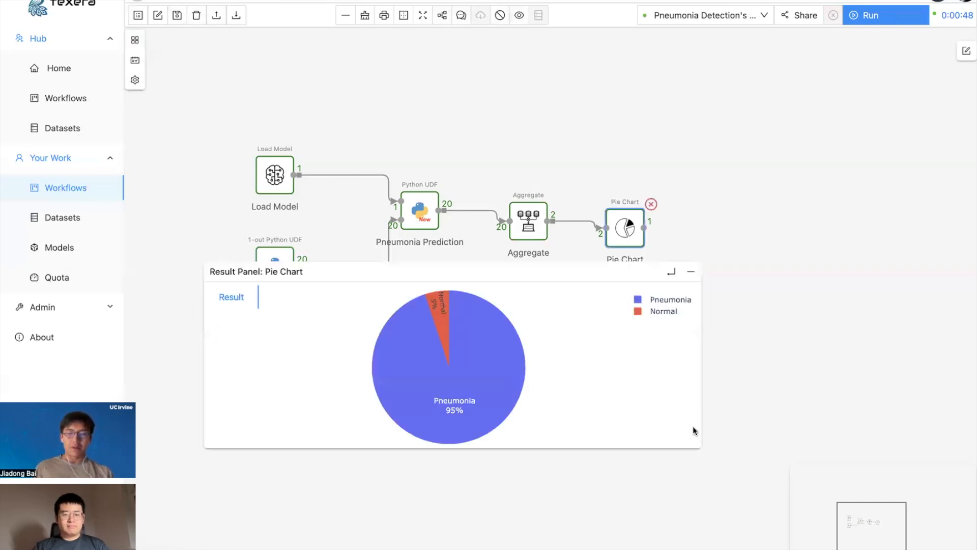
Enlarge the result panel and redisplay the Pneumonia/Normal pie chart at the larger size.
{"action": "left_click_drag", "start_coordinate": [699, 450], "coordinate": [732, 549]}
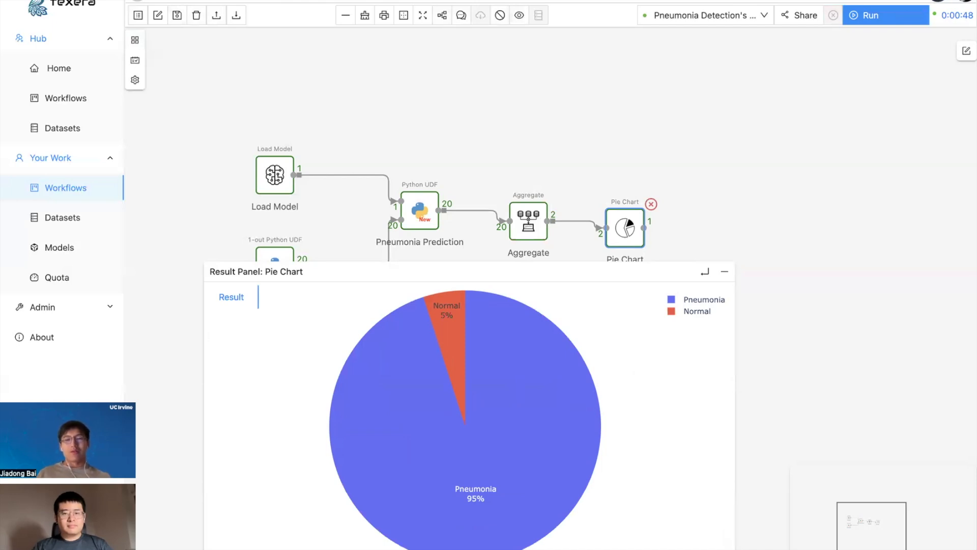
{"action": "left_click_drag", "start_coordinate": [768, 252], "coordinate": [756, 215]}
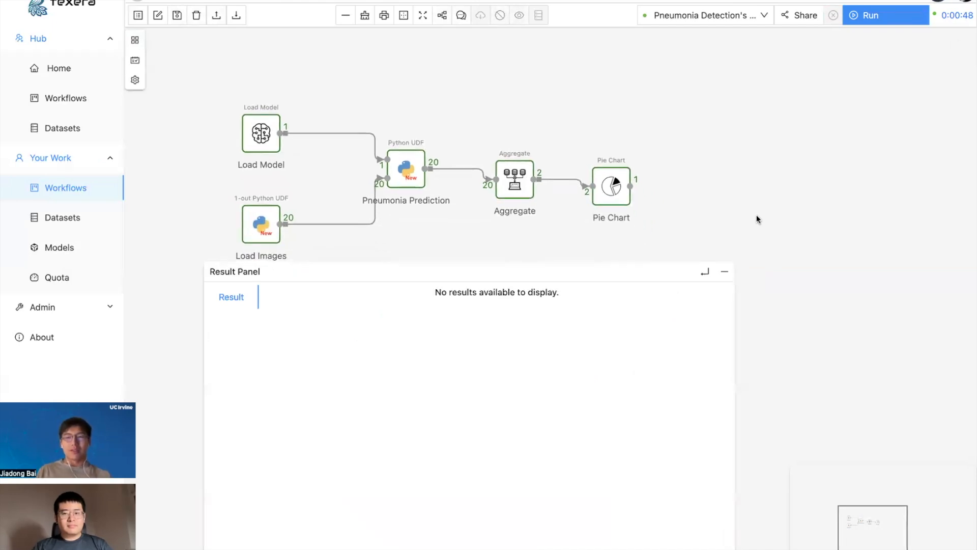
{"action": "left_click", "coordinate": [608, 179]}
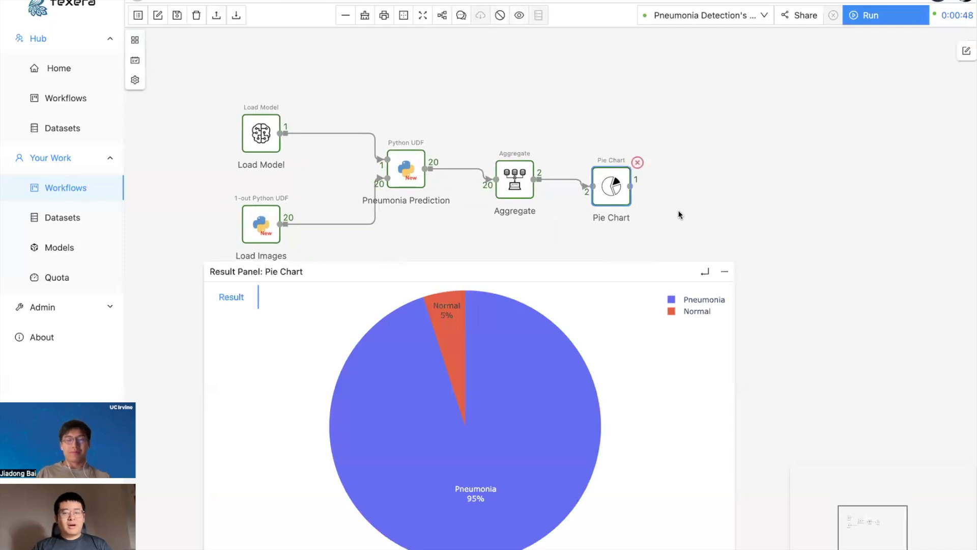